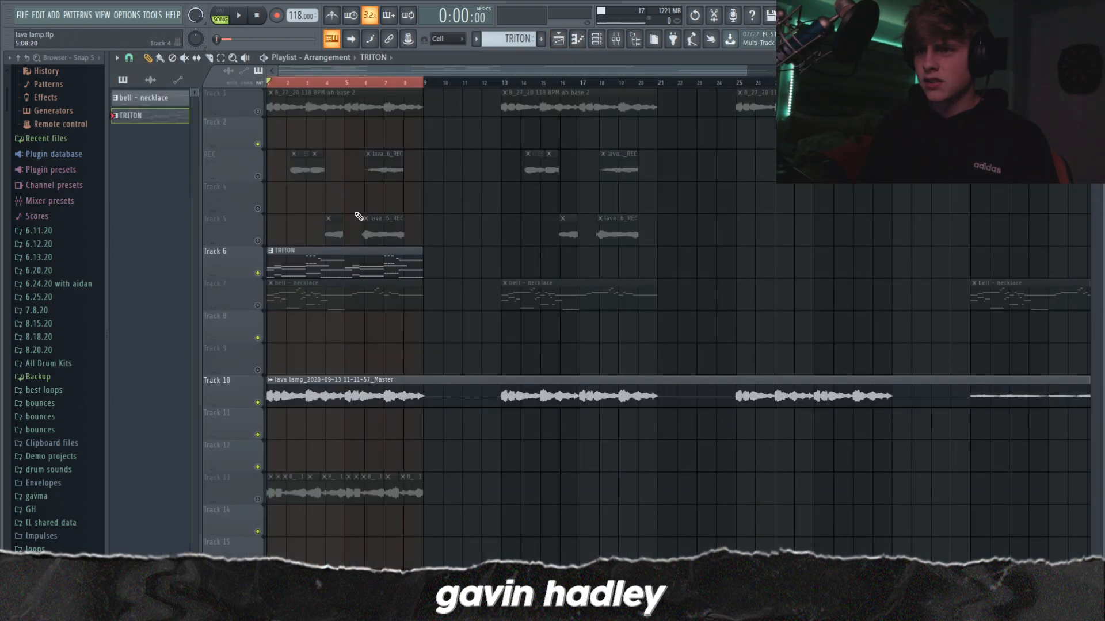
Step: View the bell - necklace pattern's notes and its FL Keys notes in the piano roll, and return to the playlist
double_click(143, 102)
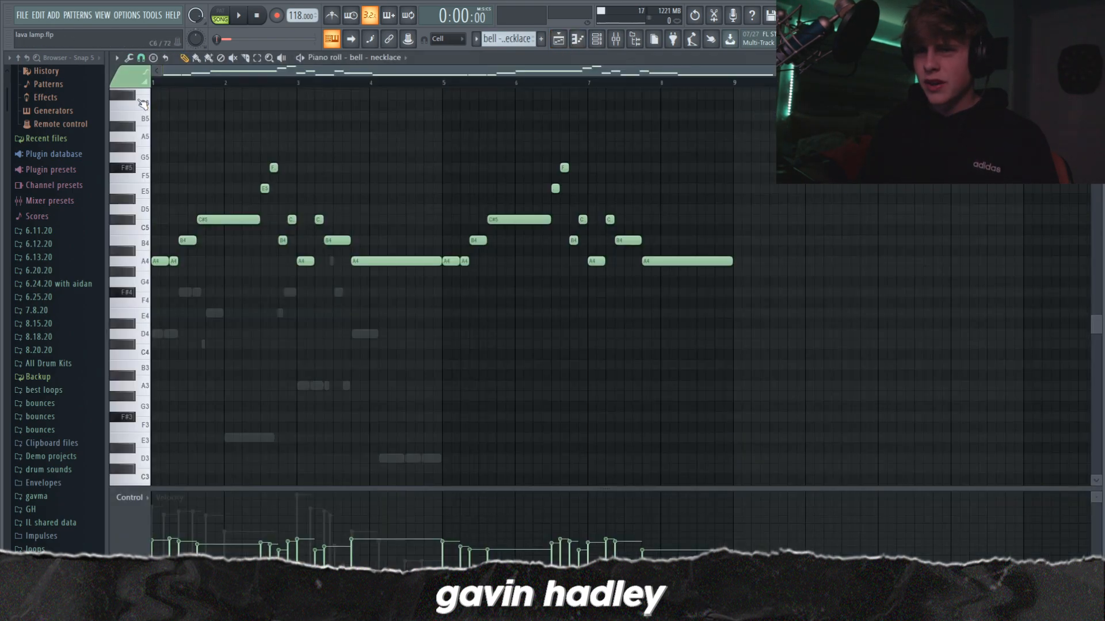
key(Down)
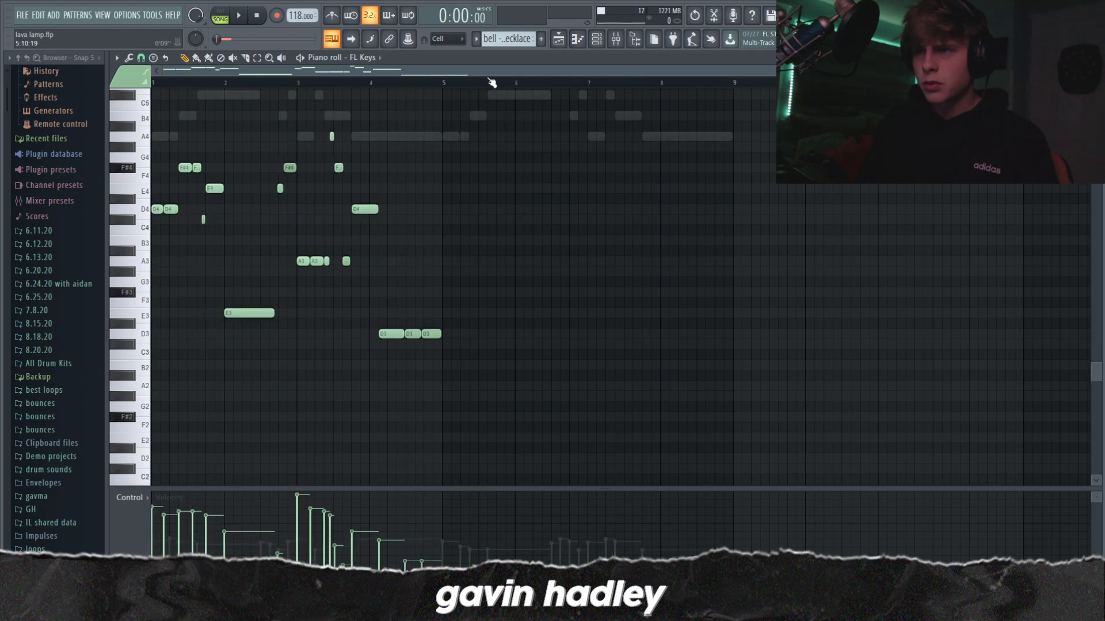
click(558, 39)
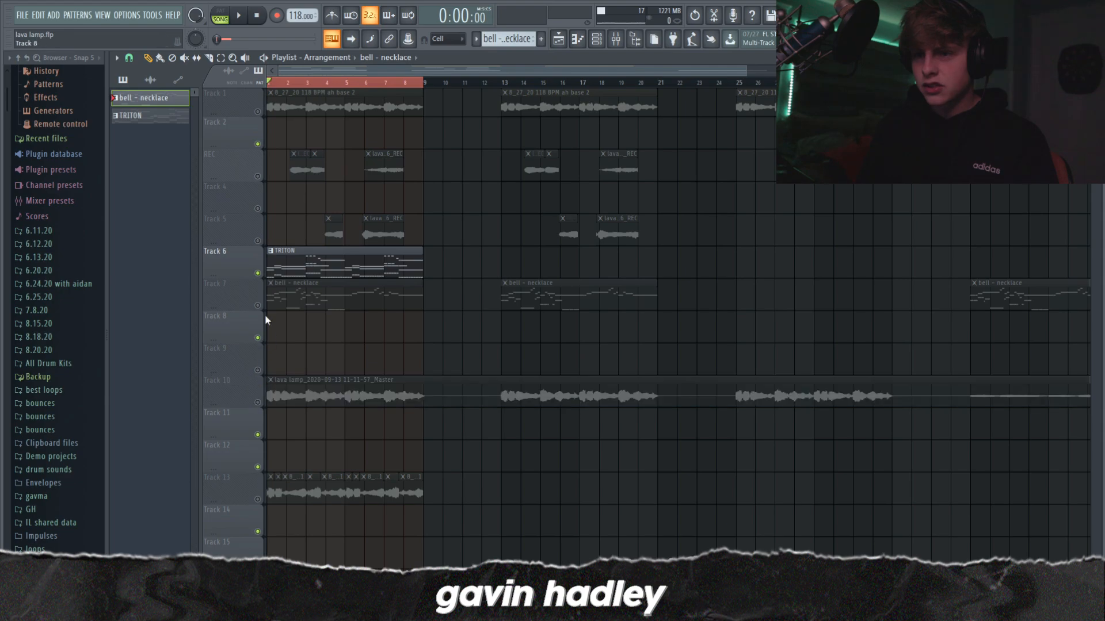
Step: Open the TRITON clip on Track 6 in the piano roll and play back its chord progression
double_click(287, 273)
key(space)
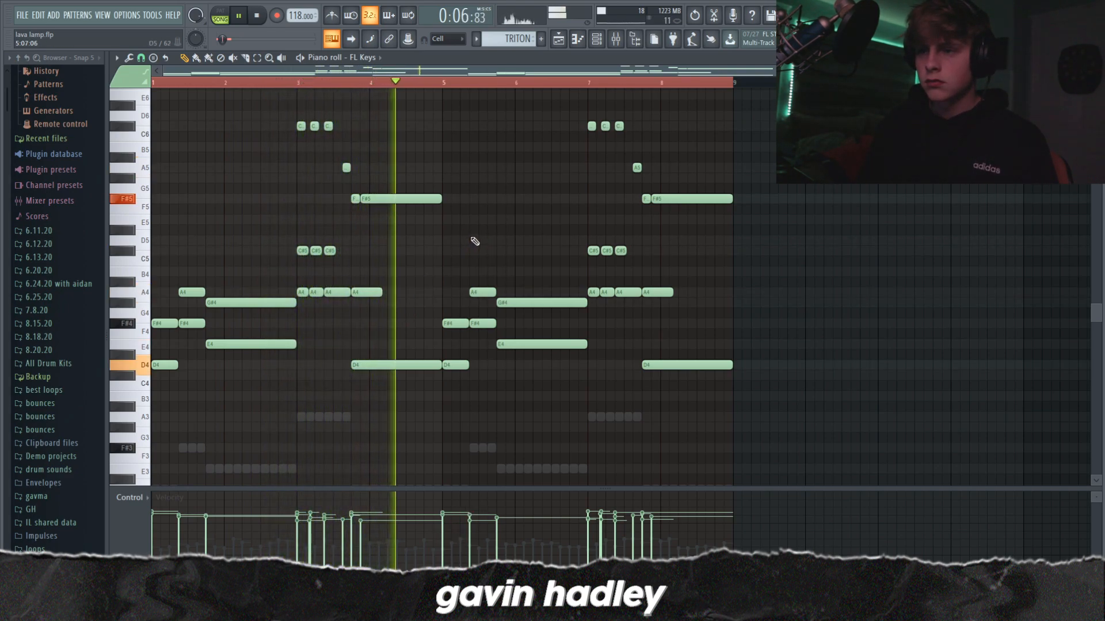
key(space)
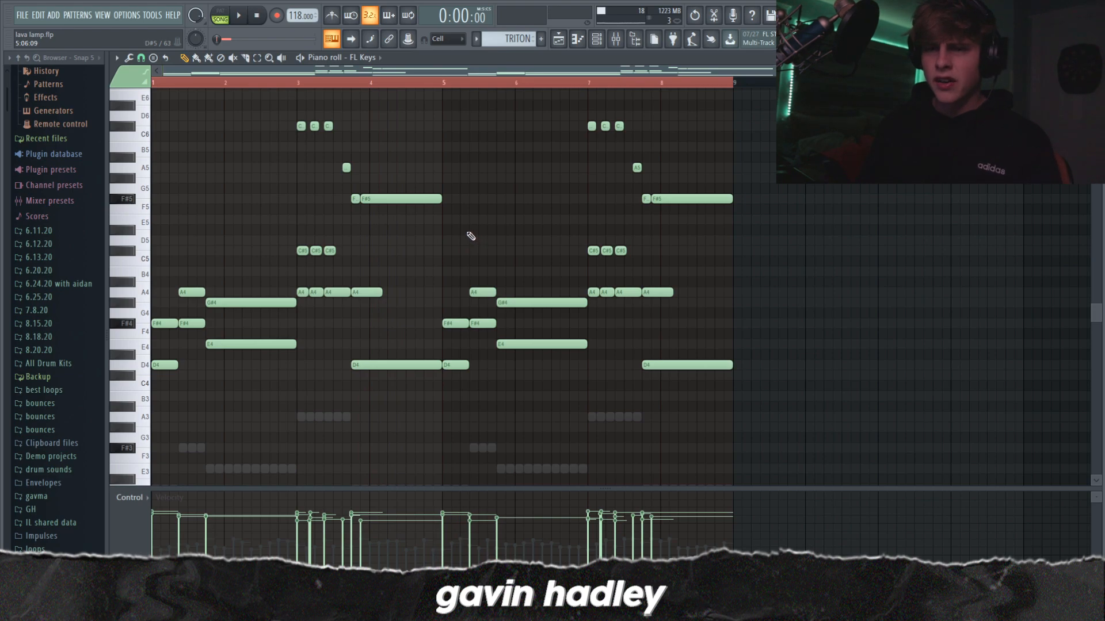
Step: Try a C#5 note above the F#4 and A4 chord in bar 1, and remove it again
scroll(469, 235, down, 1)
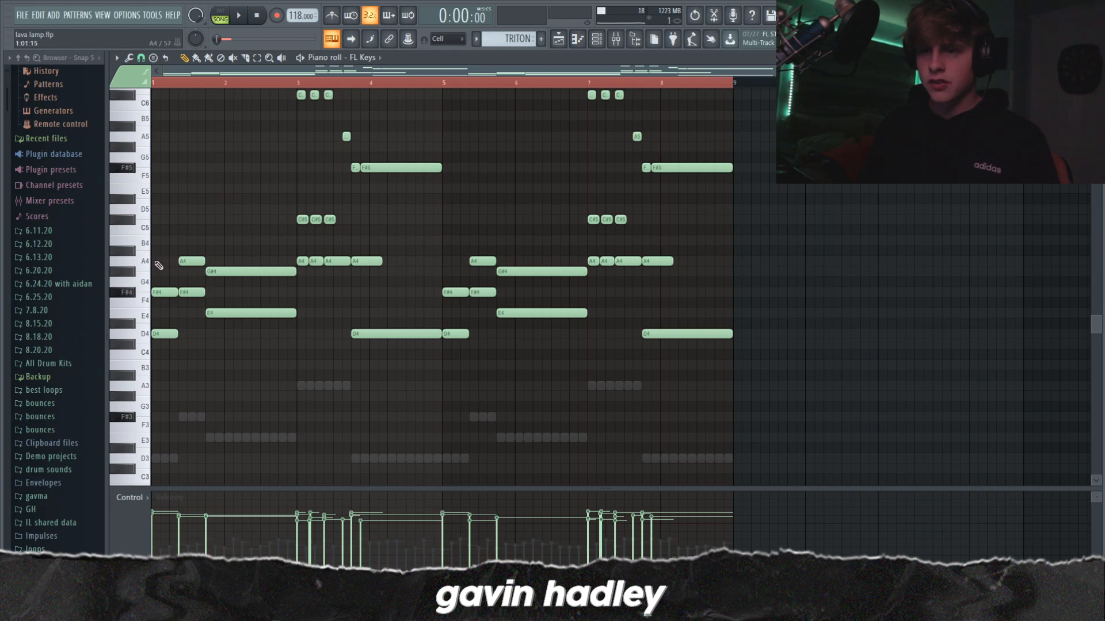
click(184, 220)
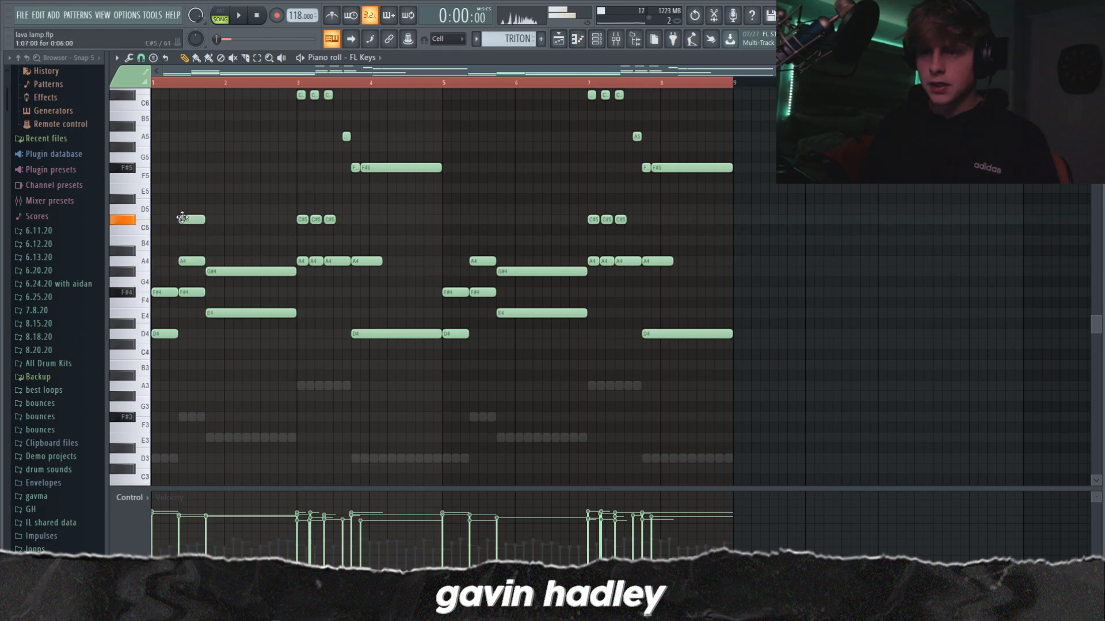
right_click(193, 219)
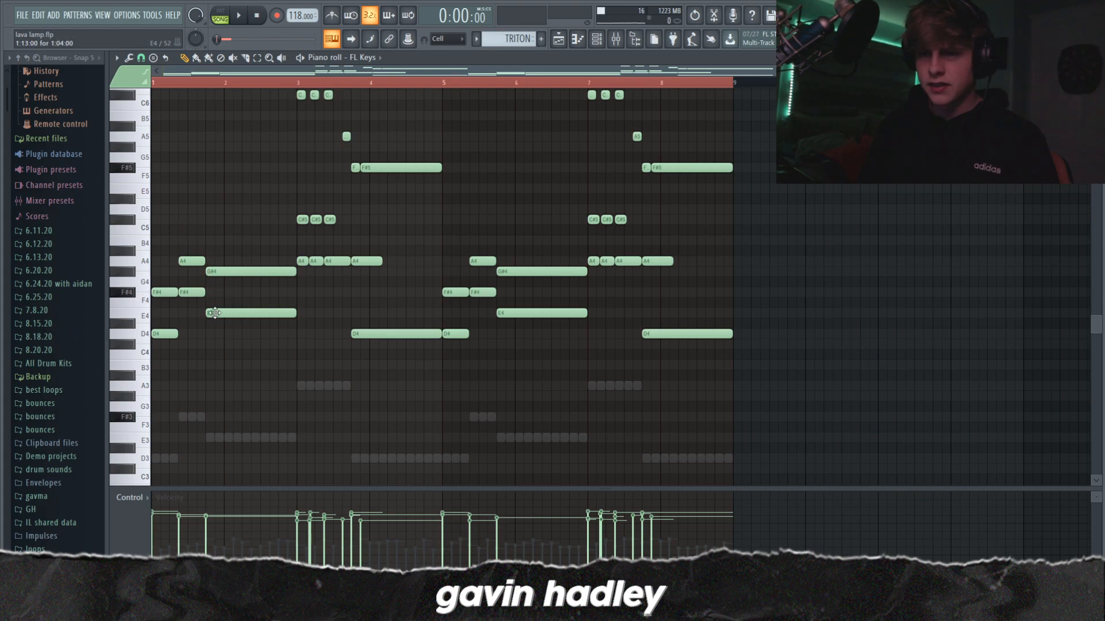
Step: Audition the chord notes at the start of bar 3 in the TRITON pattern
scroll(236, 266, up, 3)
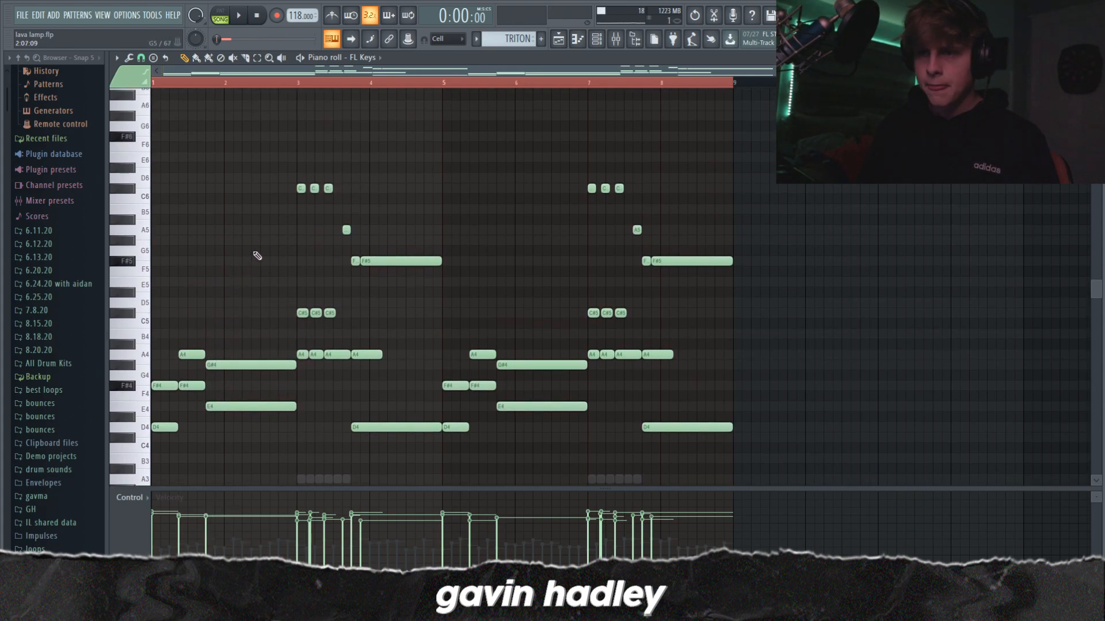
click(300, 357)
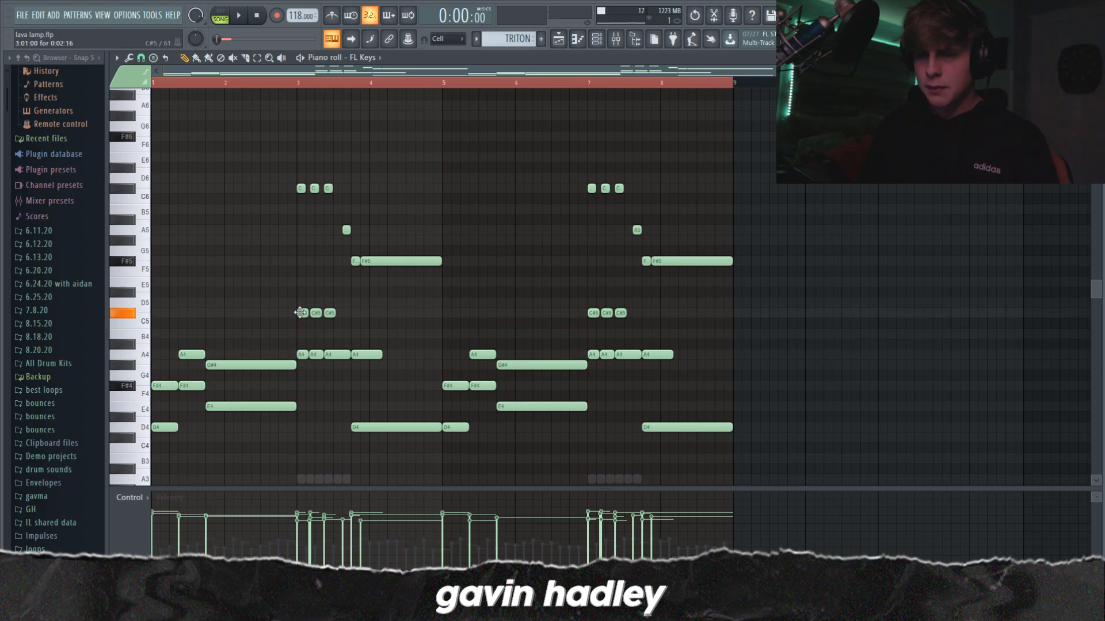
scroll(315, 295, down, 1)
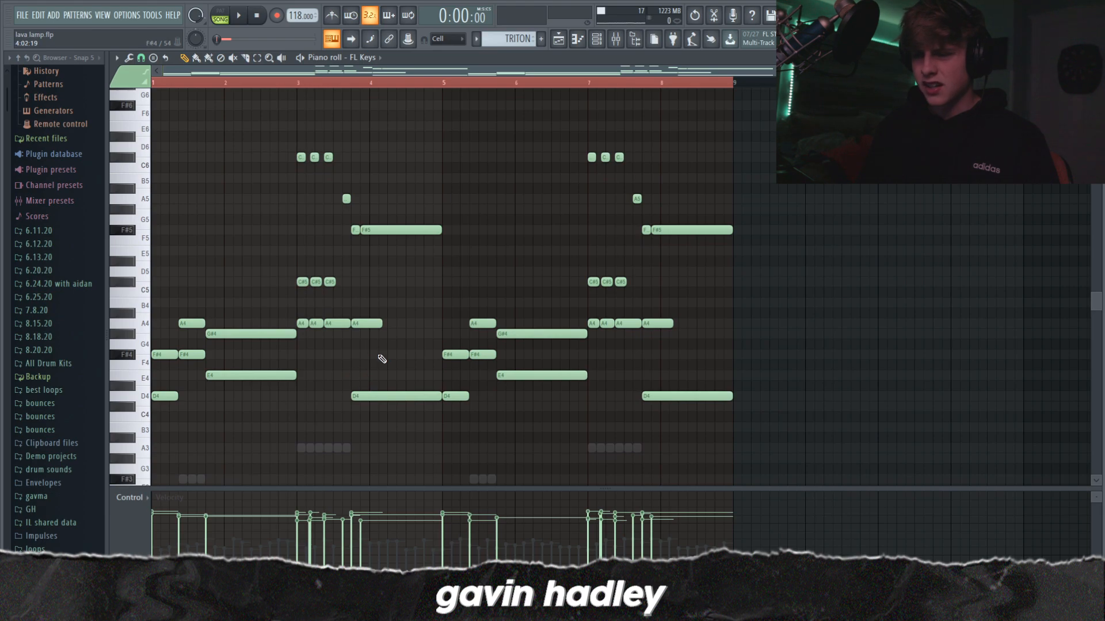
Step: Replace the A4 above the long D4 at the end of bar 3 with an equally long F#4, and play it back
click(370, 399)
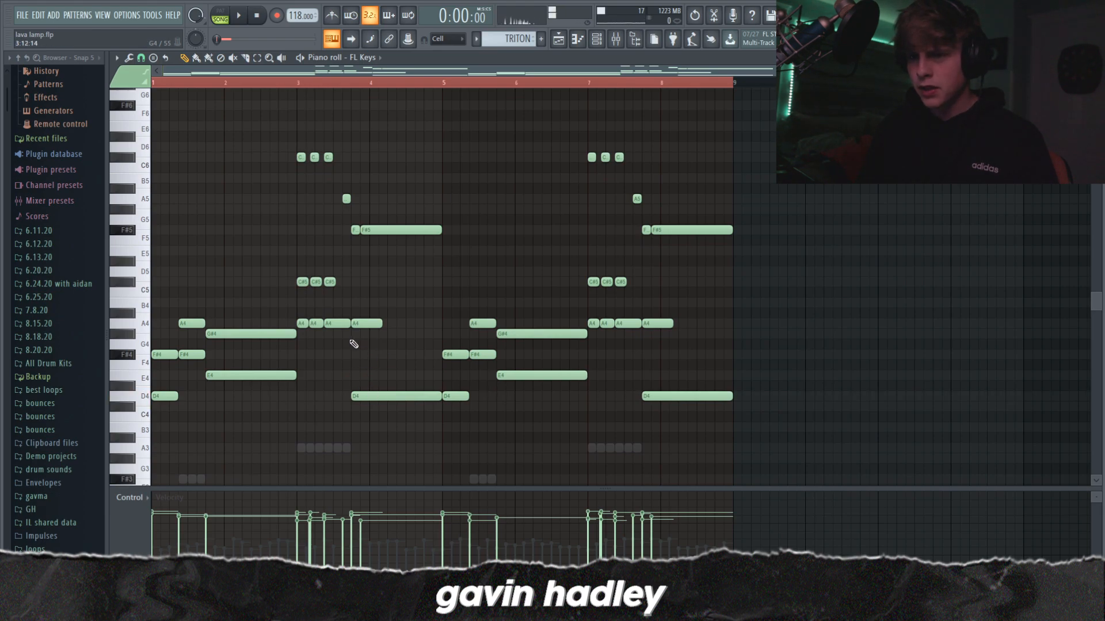
click(365, 396)
click(364, 355)
right_click(366, 323)
click(336, 89)
key(space)
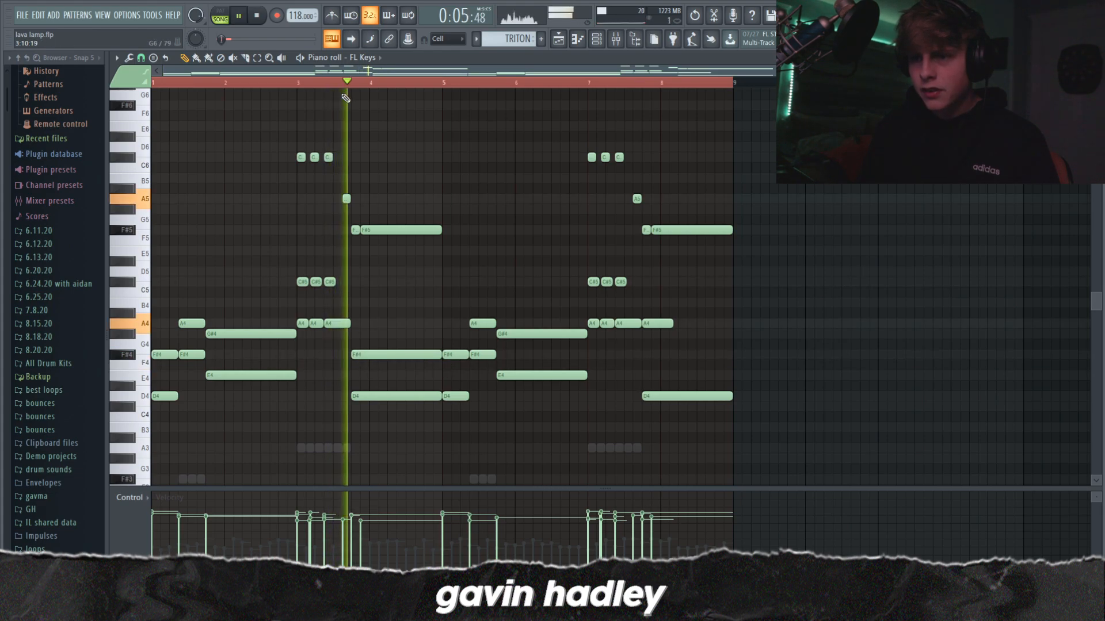
Step: Add a long F#4 above the D4 at the end of bar 7 and delete the long F#5 there, checking by playback
click(643, 353)
key(space)
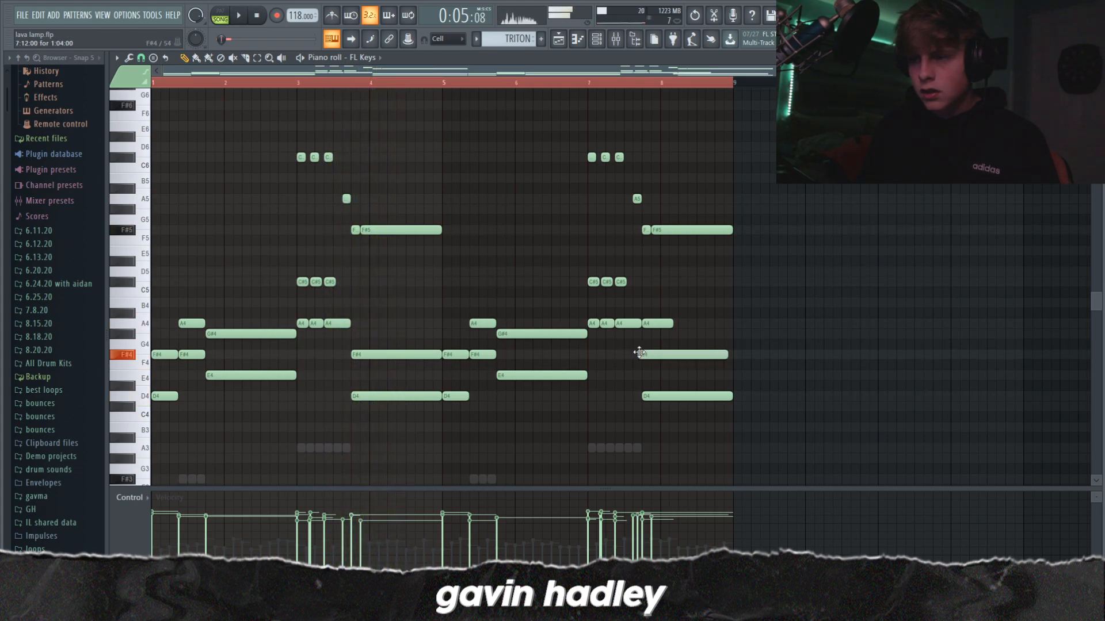
right_click(688, 231)
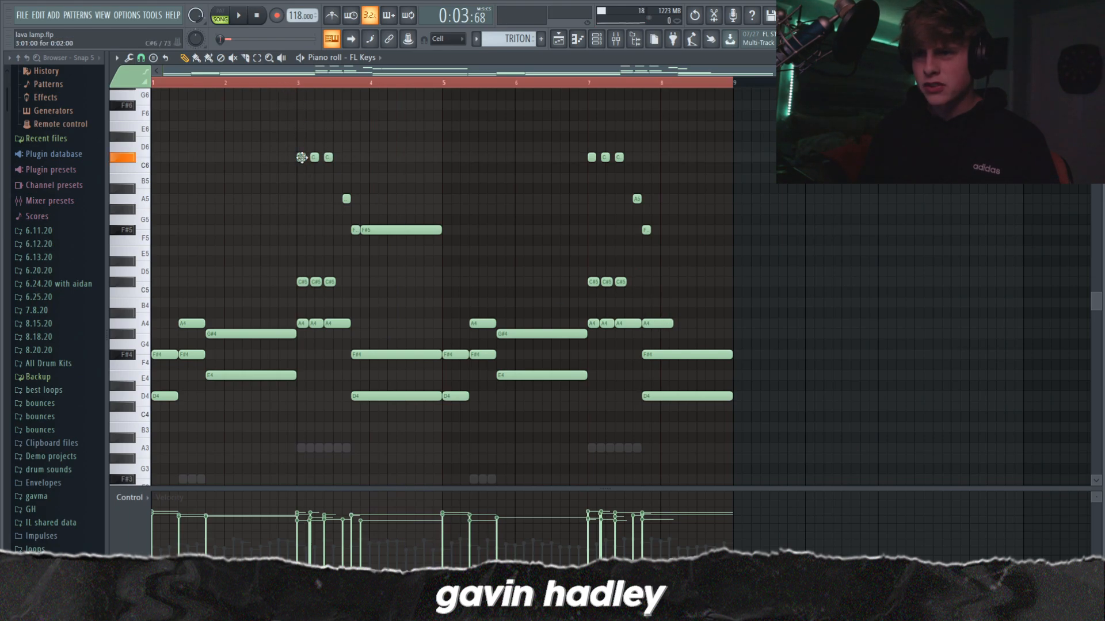
key(space)
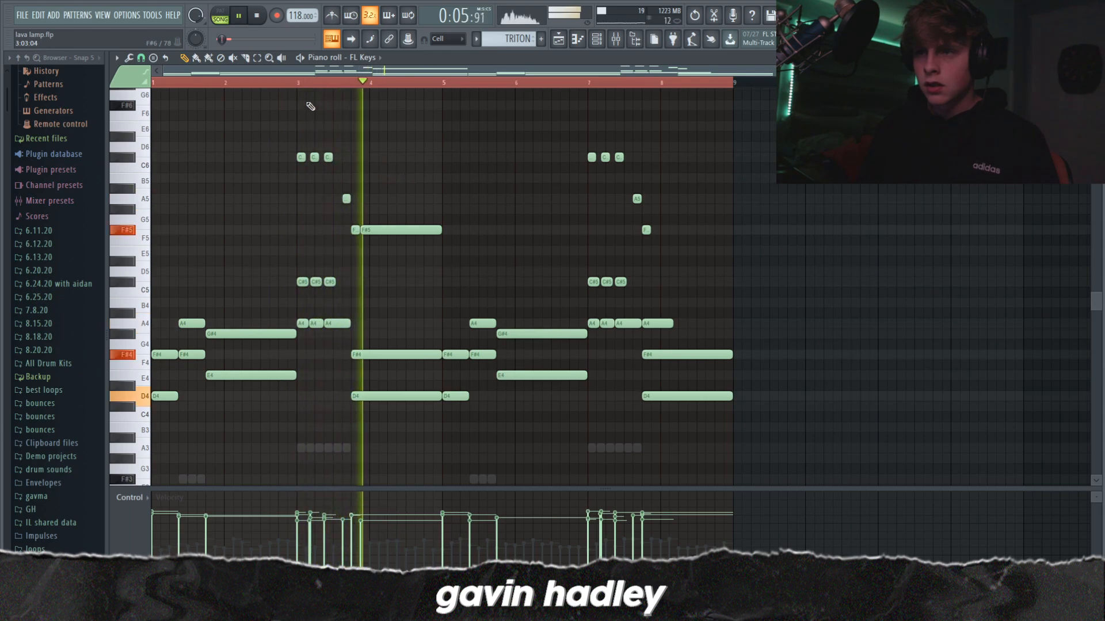
key(space)
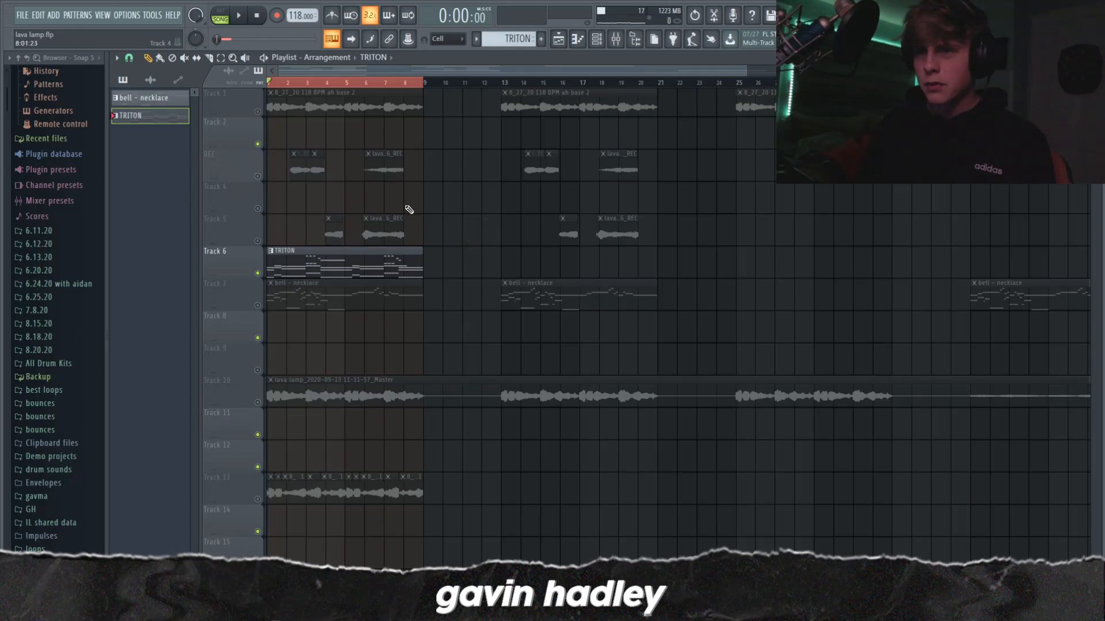
Step: Mute the TRITON clip's Track 6 and unmute Track 1 in the playlist
click(258, 273)
click(258, 111)
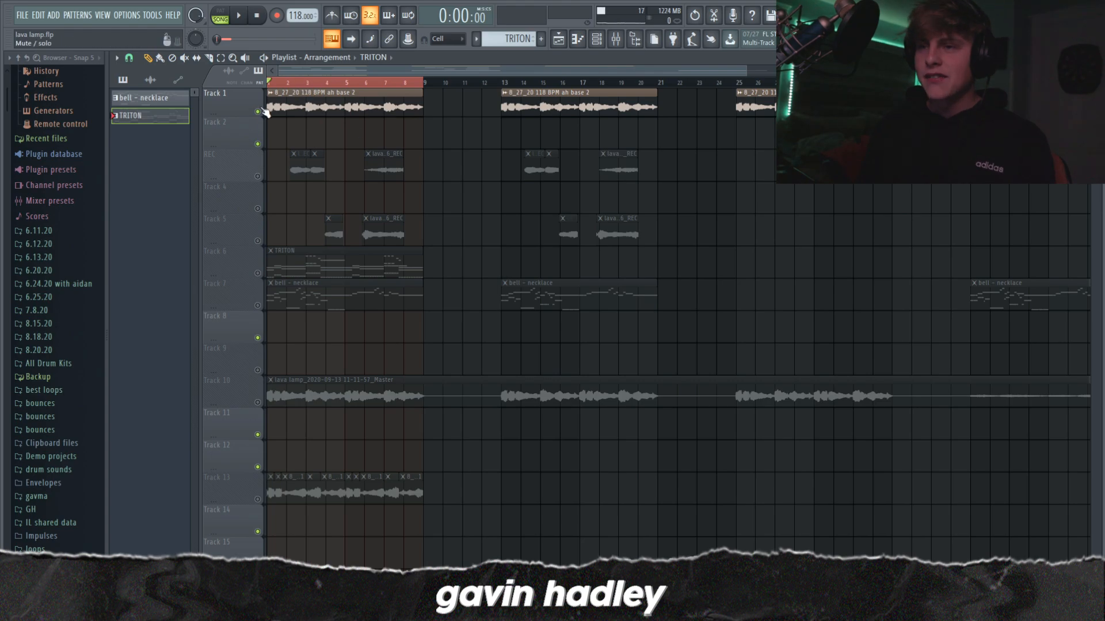
Step: Unmute the REC track and Track 5, and mute both again
click(258, 176)
click(257, 241)
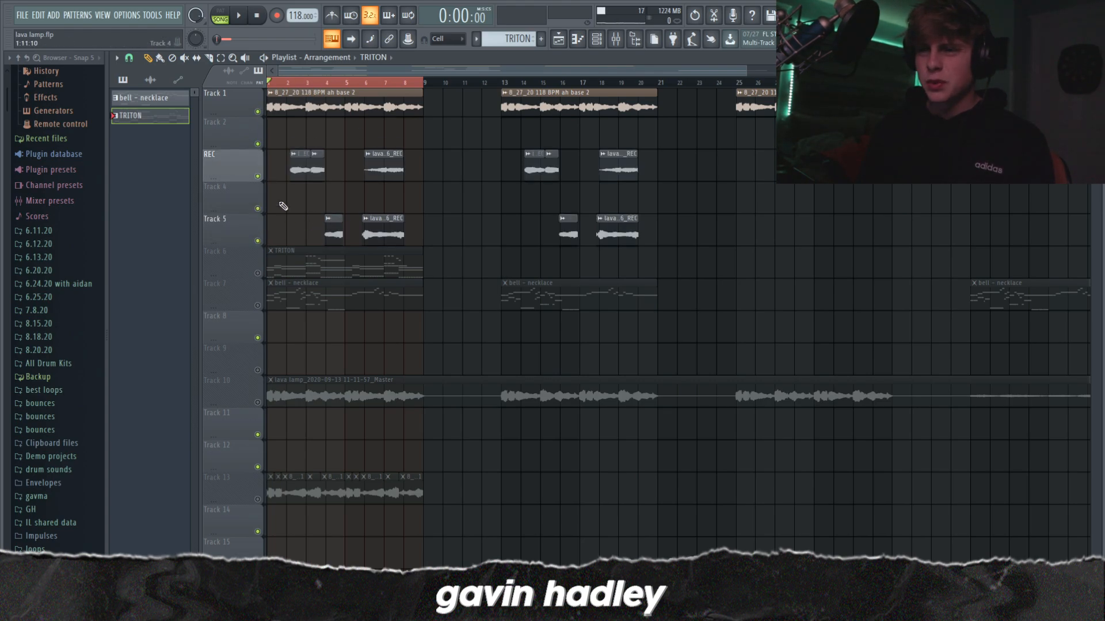
click(257, 240)
click(258, 176)
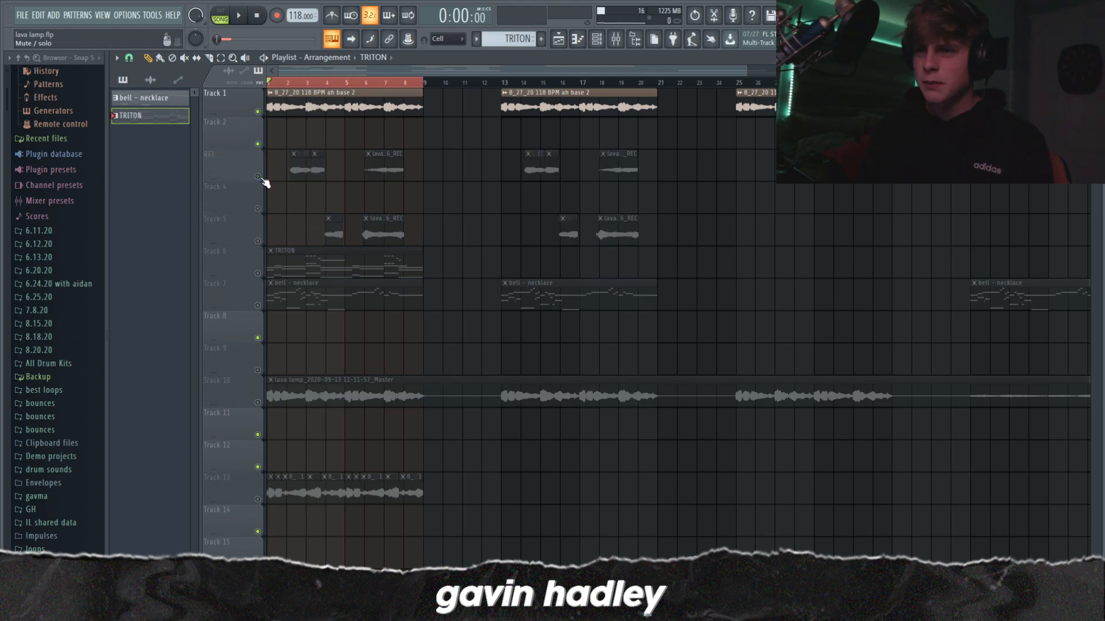
Step: Open the bell - necklace pattern in the piano roll and check its channel in the channel rack
scroll(307, 222, down, 2)
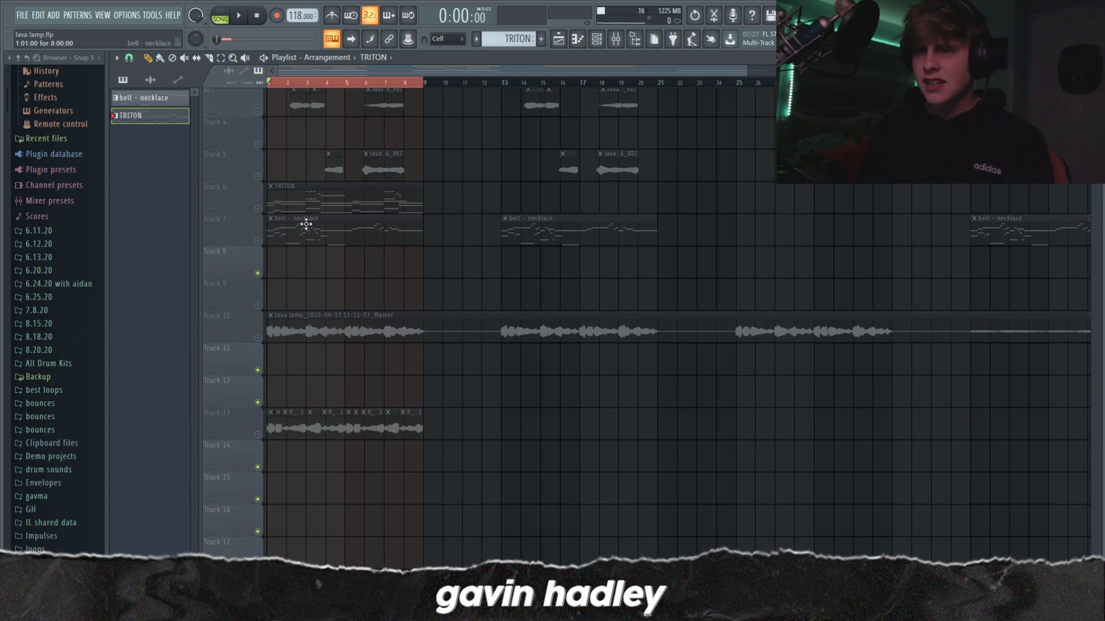
scroll(269, 246, up, 2)
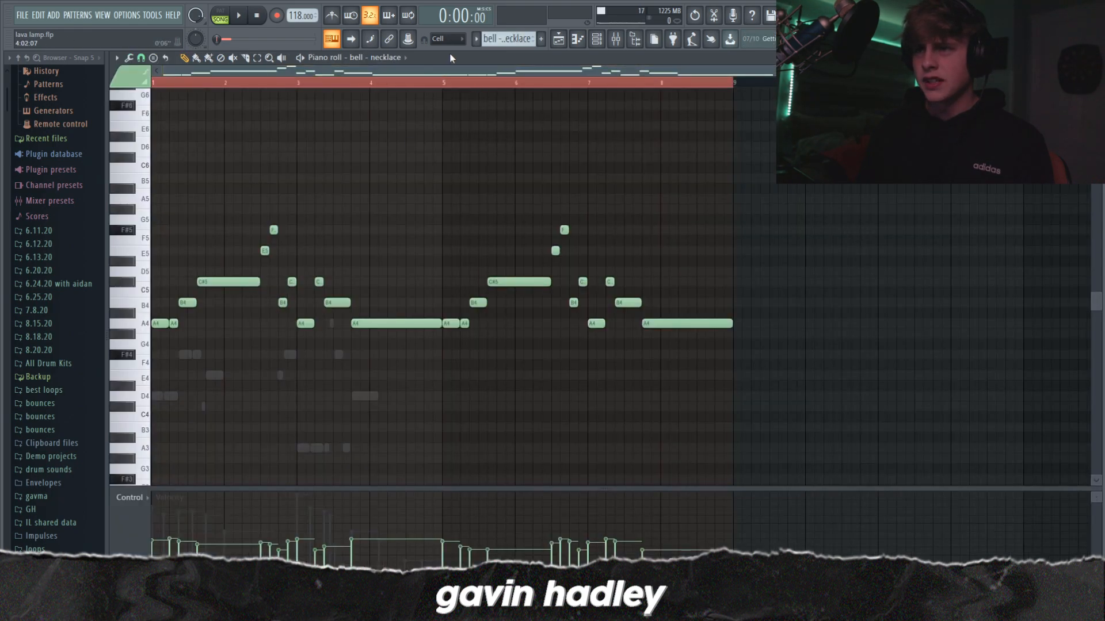
click(597, 39)
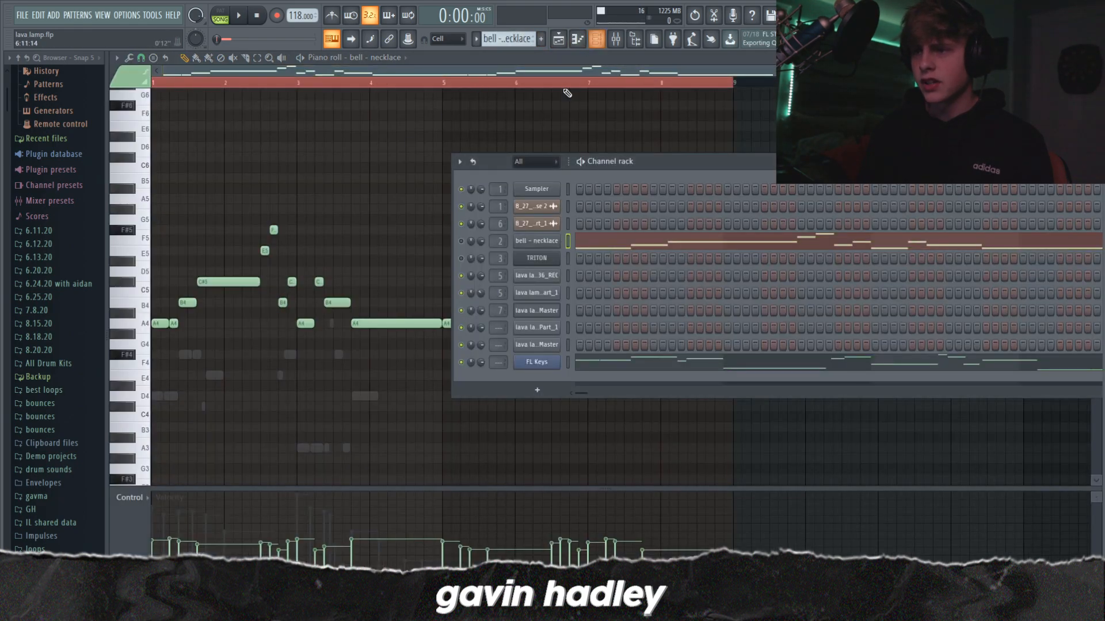
click(184, 332)
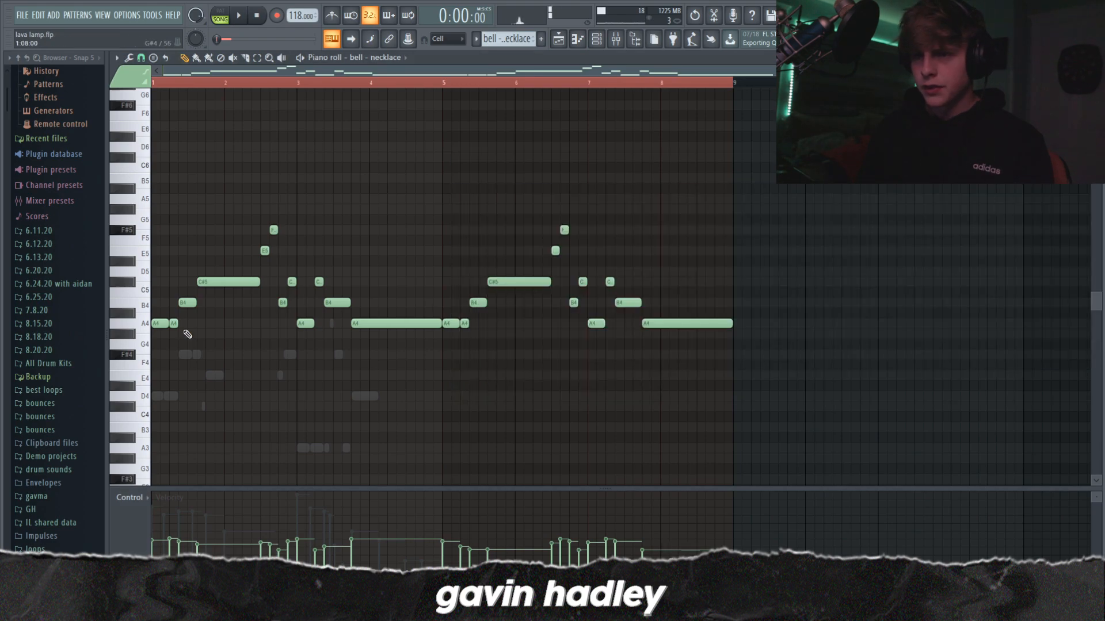
Step: Play back the bell - necklace melody repeatedly from the start, listening to its opening phrase
key(space)
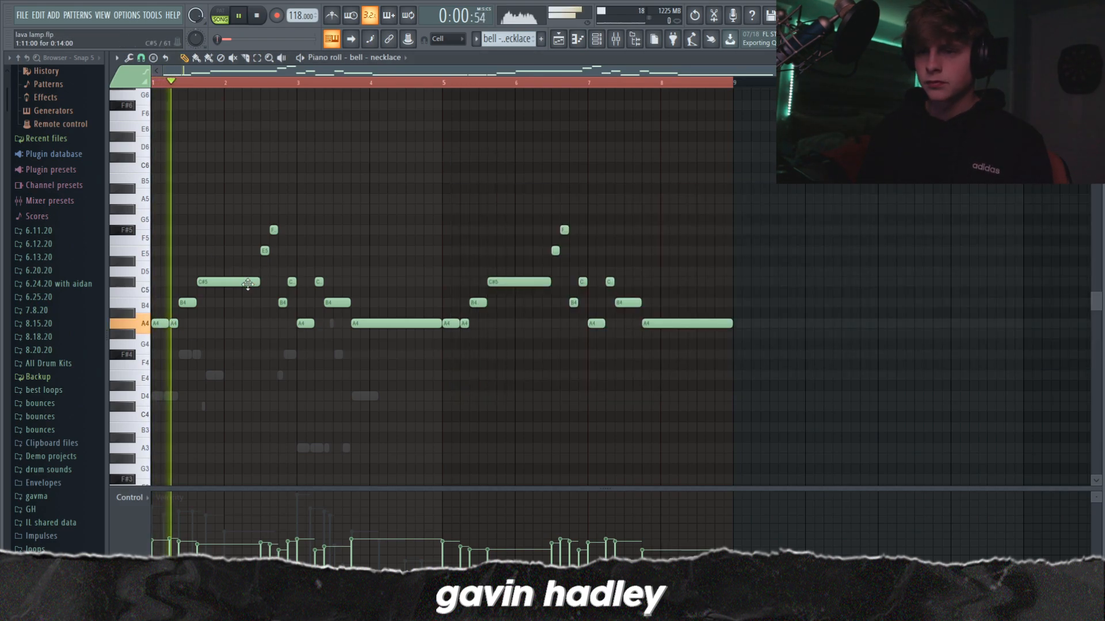
key(space)
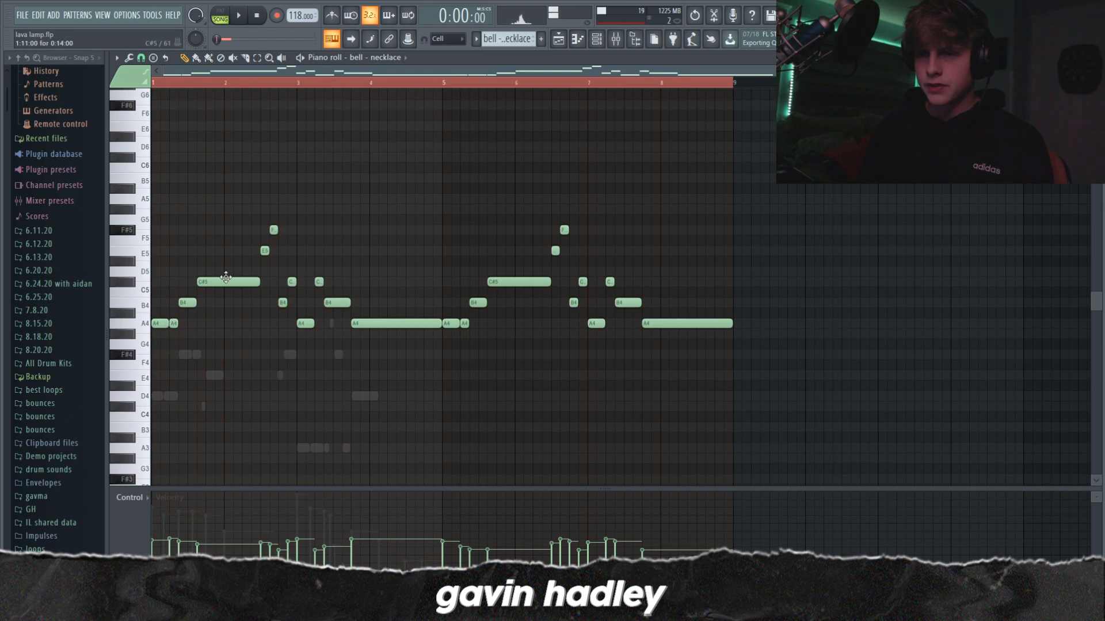
key(space)
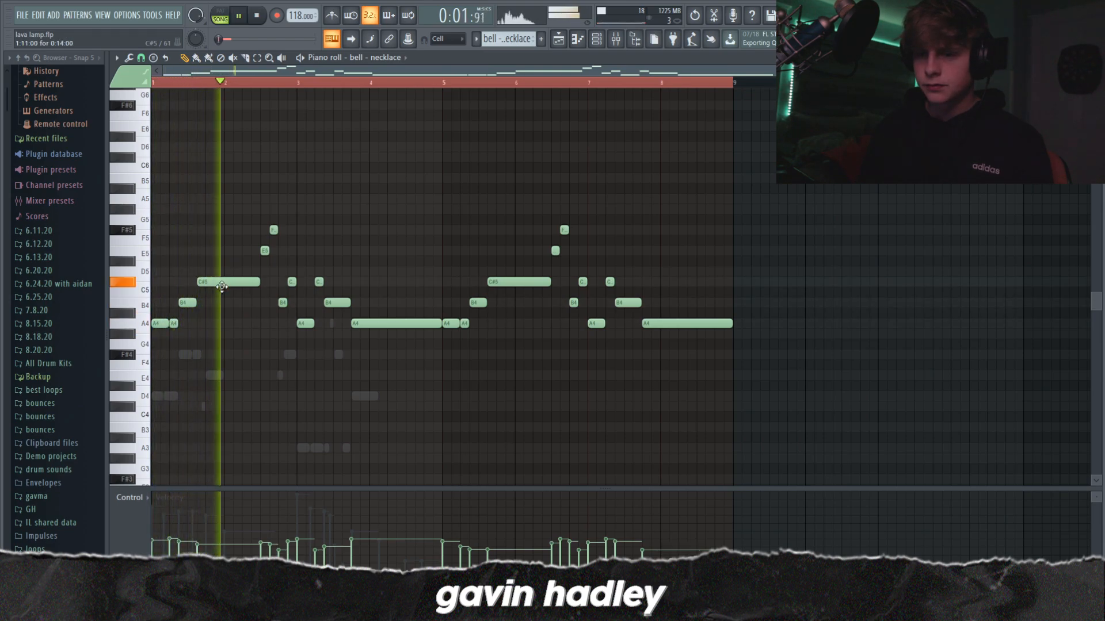
key(space)
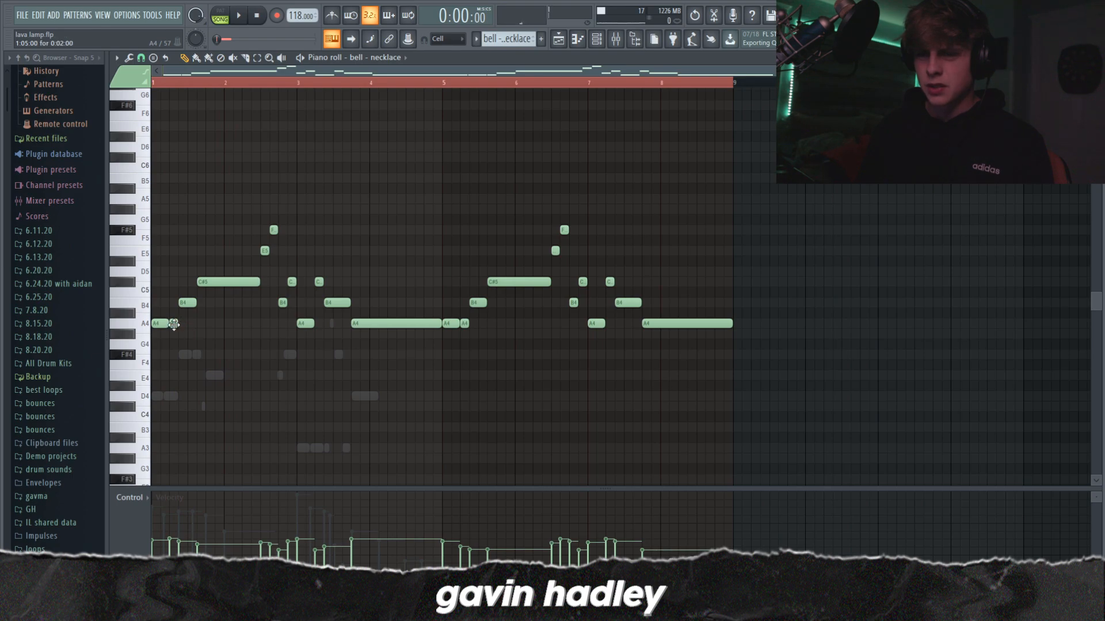
key(space)
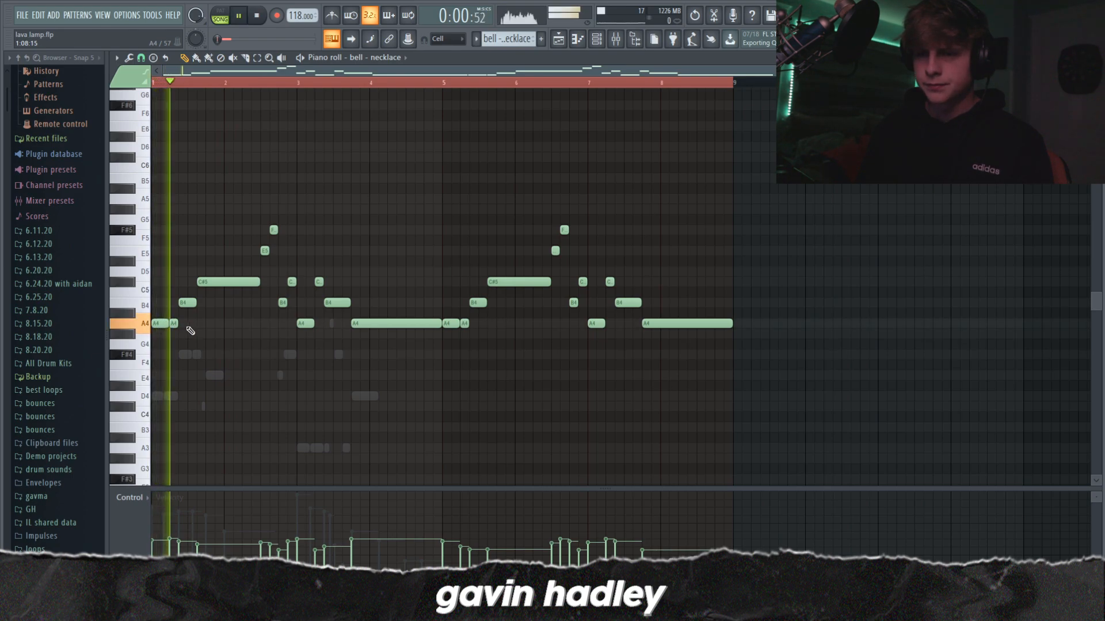
click(249, 313)
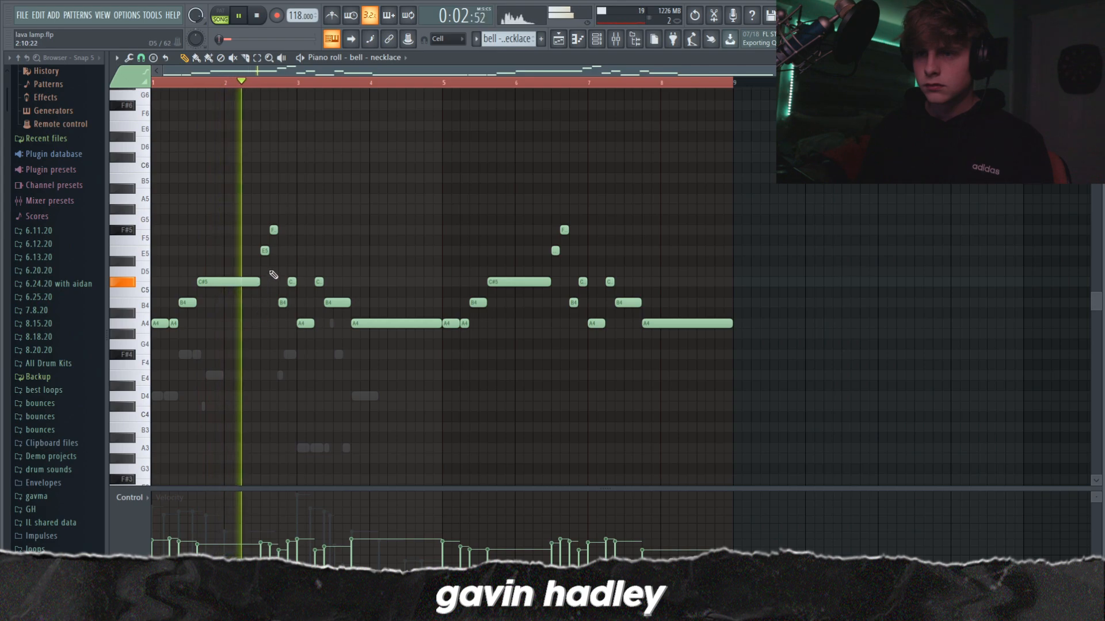
right_click(251, 314)
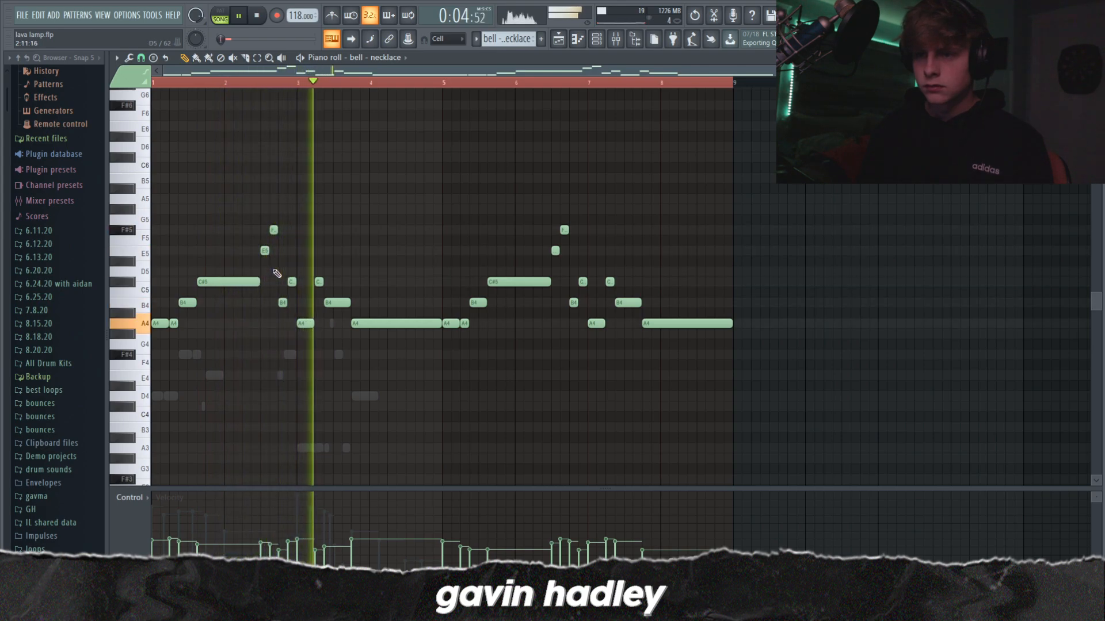
key(space)
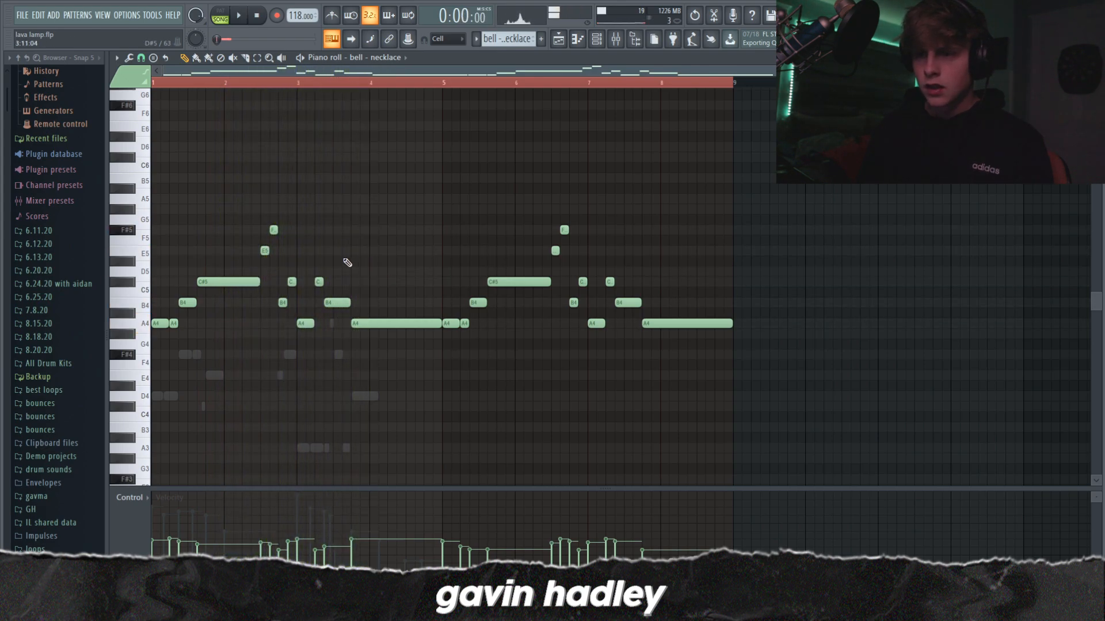
Step: Audition the E5 and C#5 notes in bar 2 of the bell - necklace melody
scroll(458, 255, up, 3)
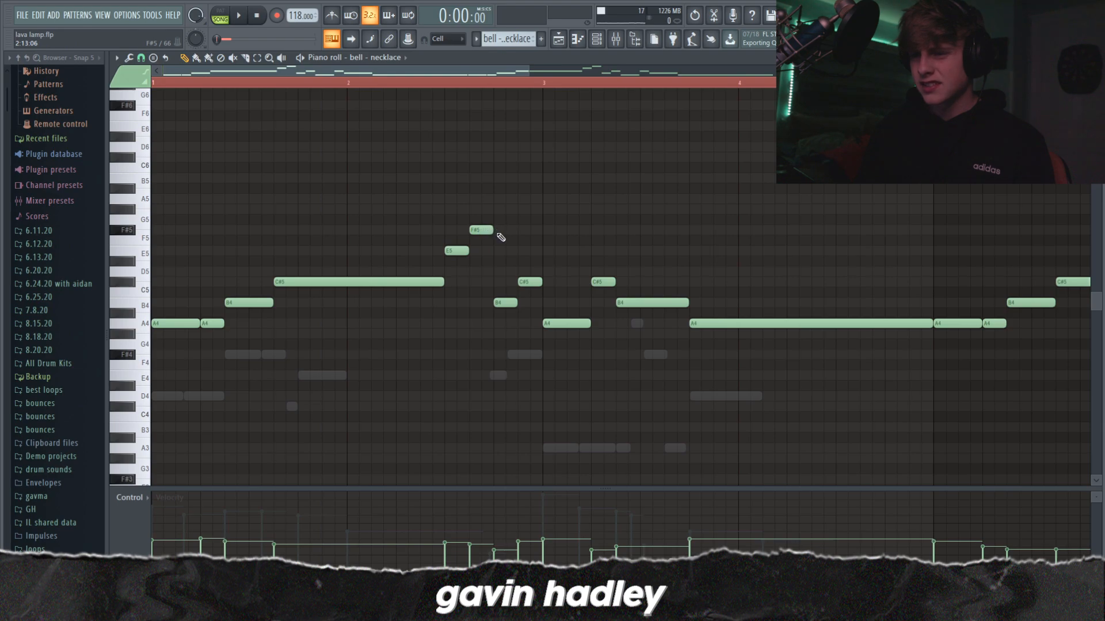
click(455, 252)
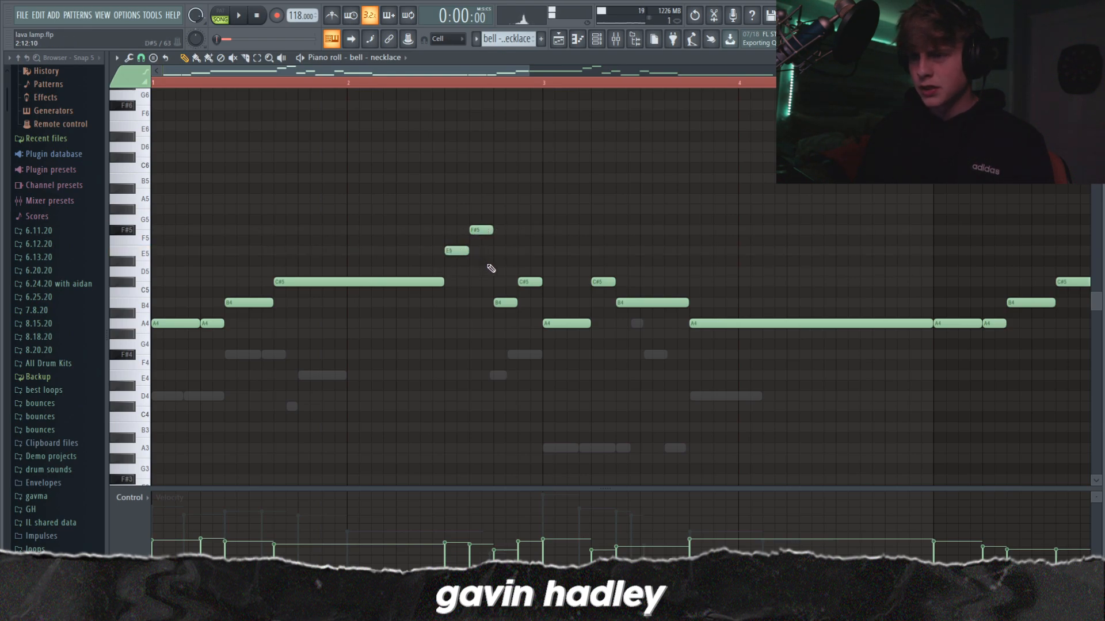
click(528, 283)
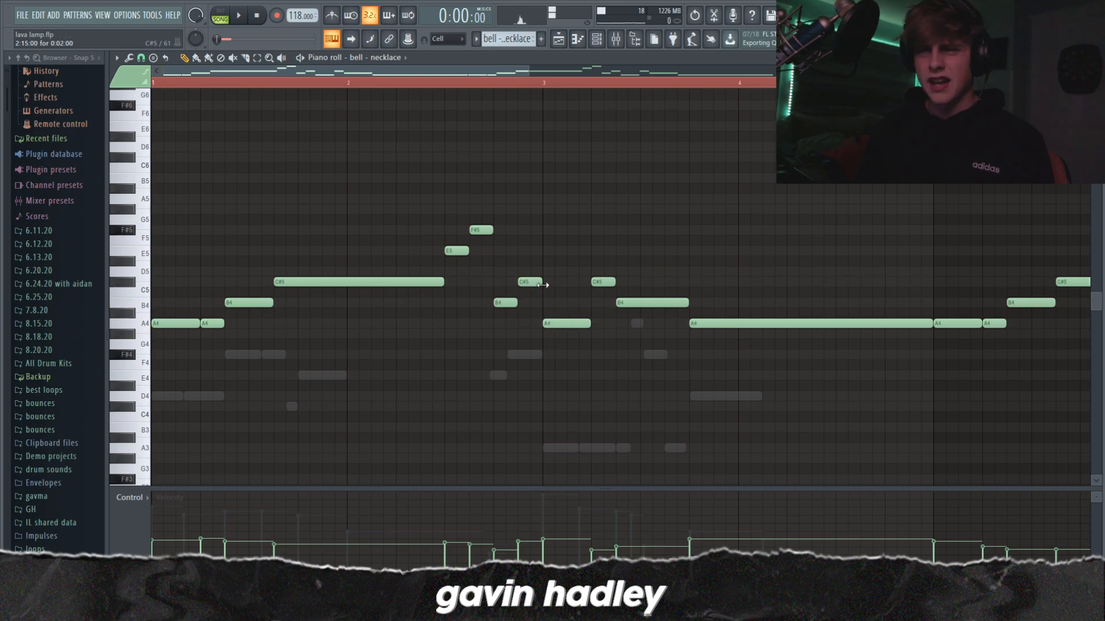
Step: Try extra C#5, F#4 and A4 notes around bars 2 and 3 of the bell - necklace melody, and delete them
drag(529, 70, 521, 253)
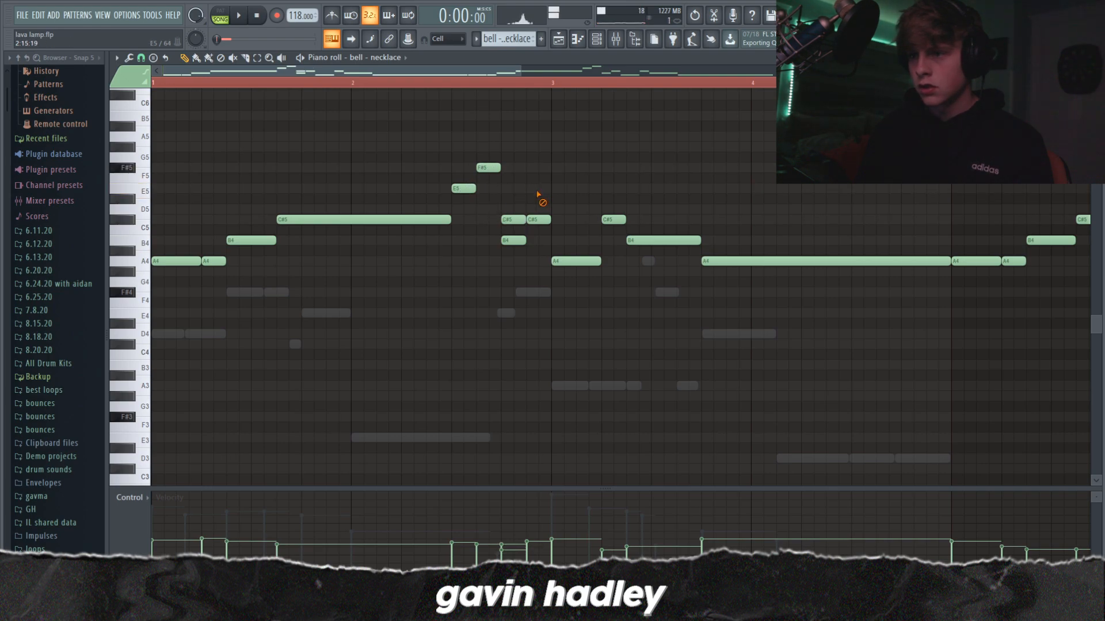
right_click(520, 220)
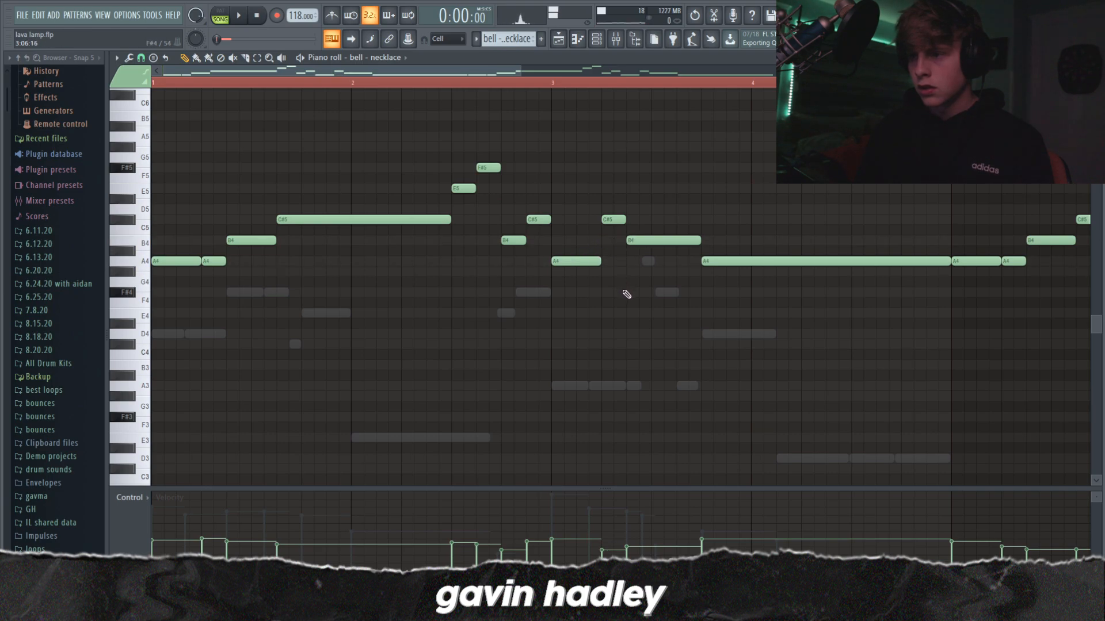
click(629, 292)
click(656, 261)
right_click(659, 261)
right_click(642, 291)
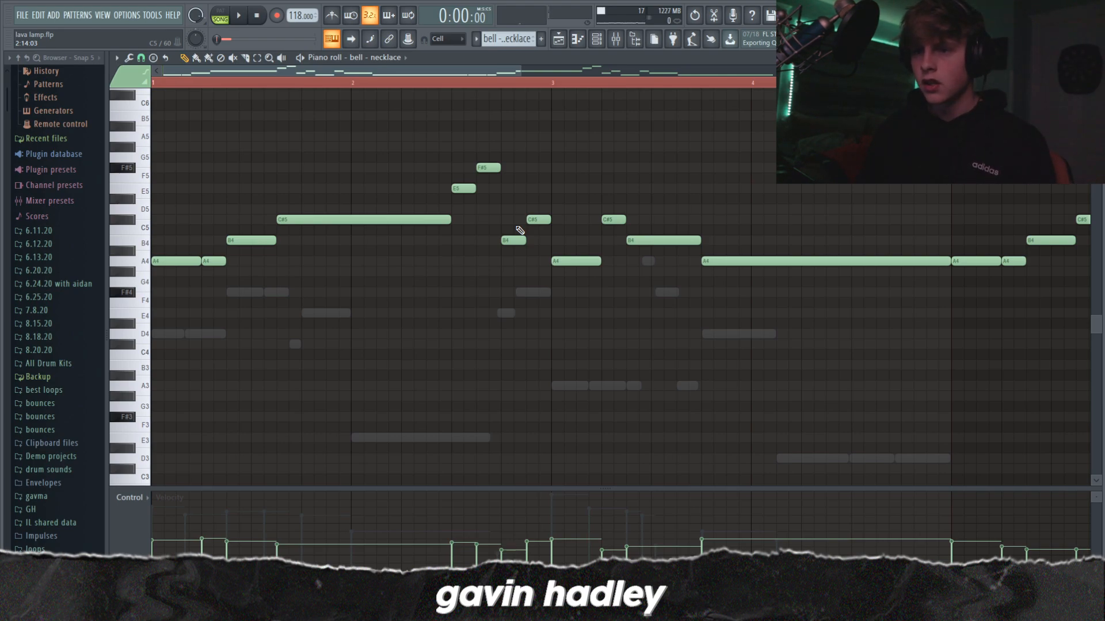
Step: Play the third bar of the bell - necklace melody twice to hear how the phrase resolves
scroll(456, 163, down, 5)
scroll(340, 214, up, 4)
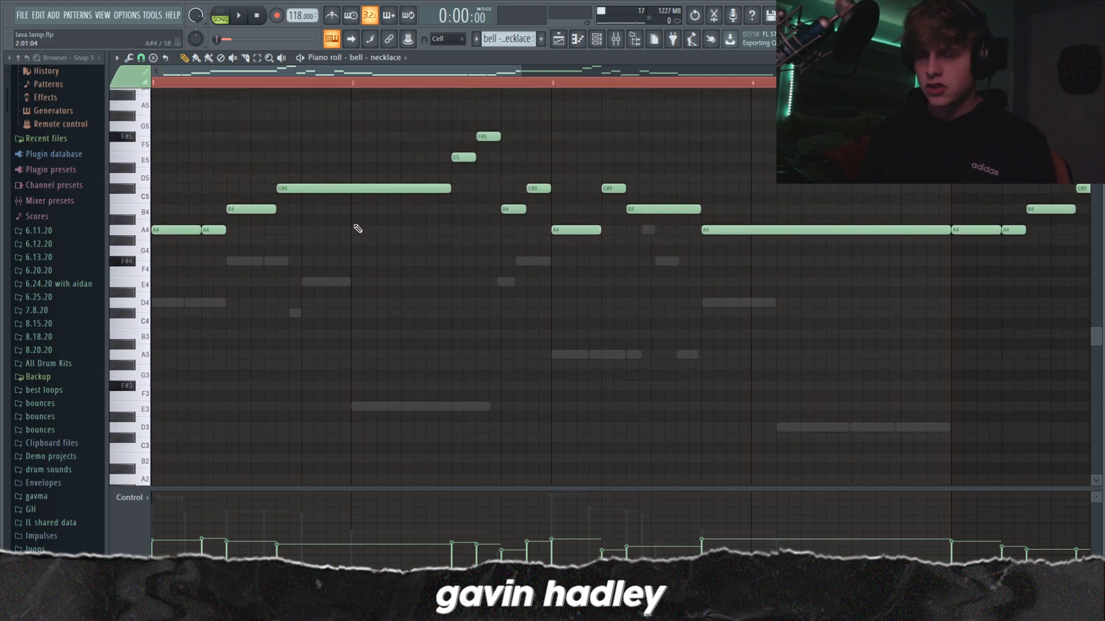
key(space)
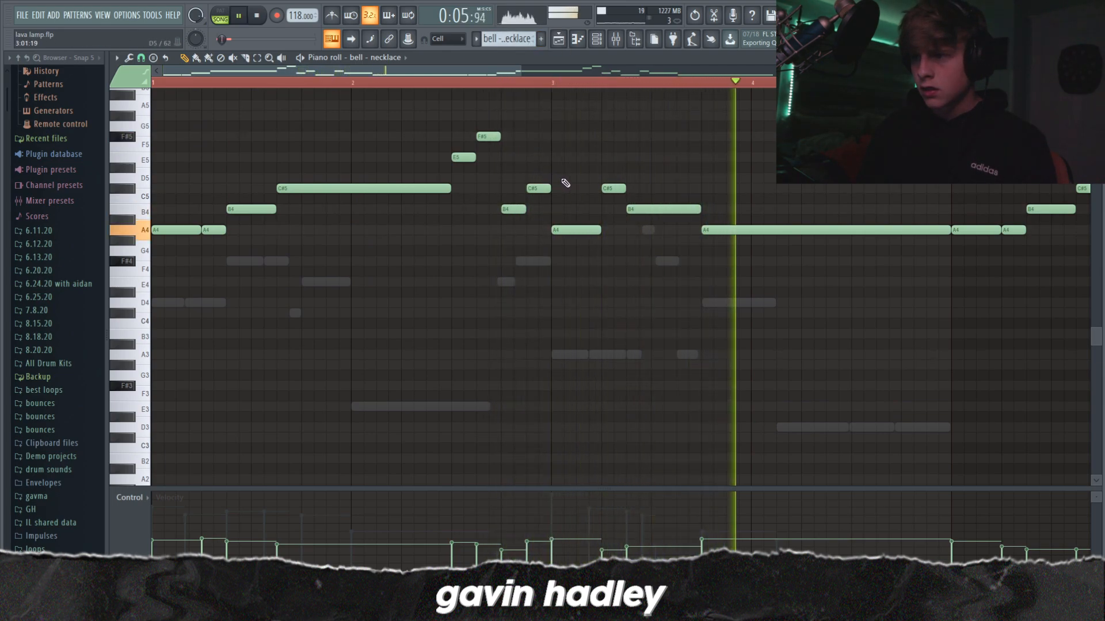
key(space)
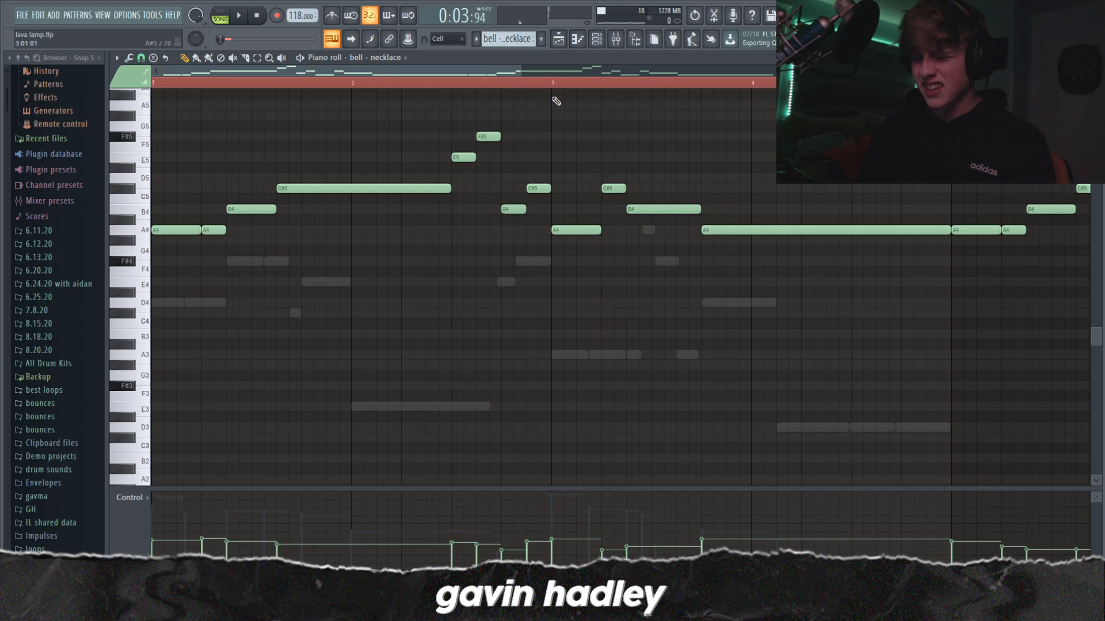
key(space)
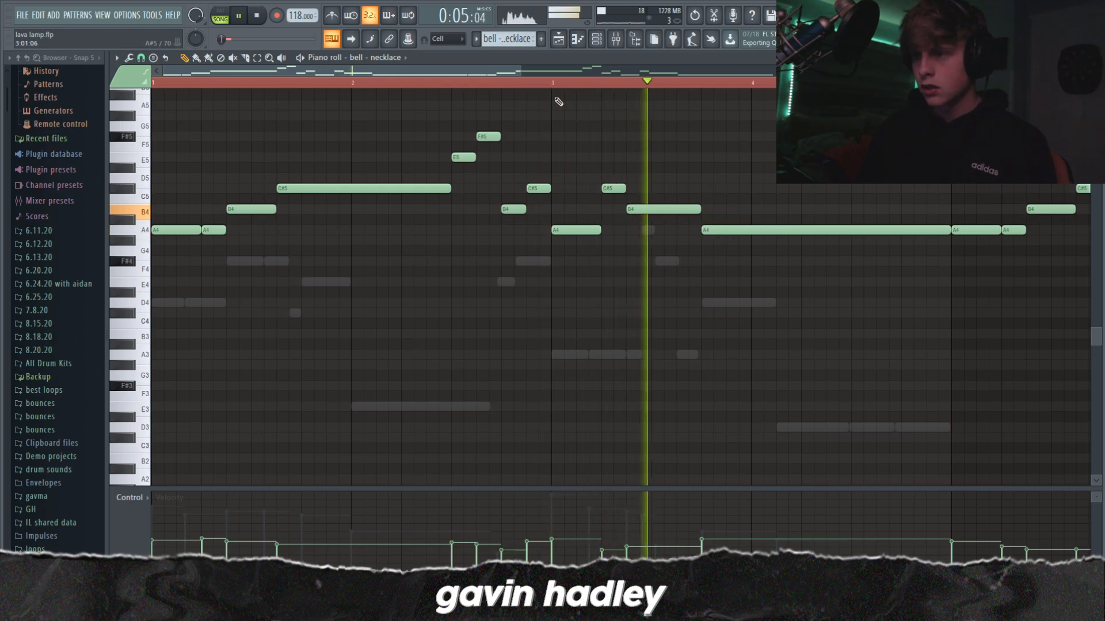
key(space)
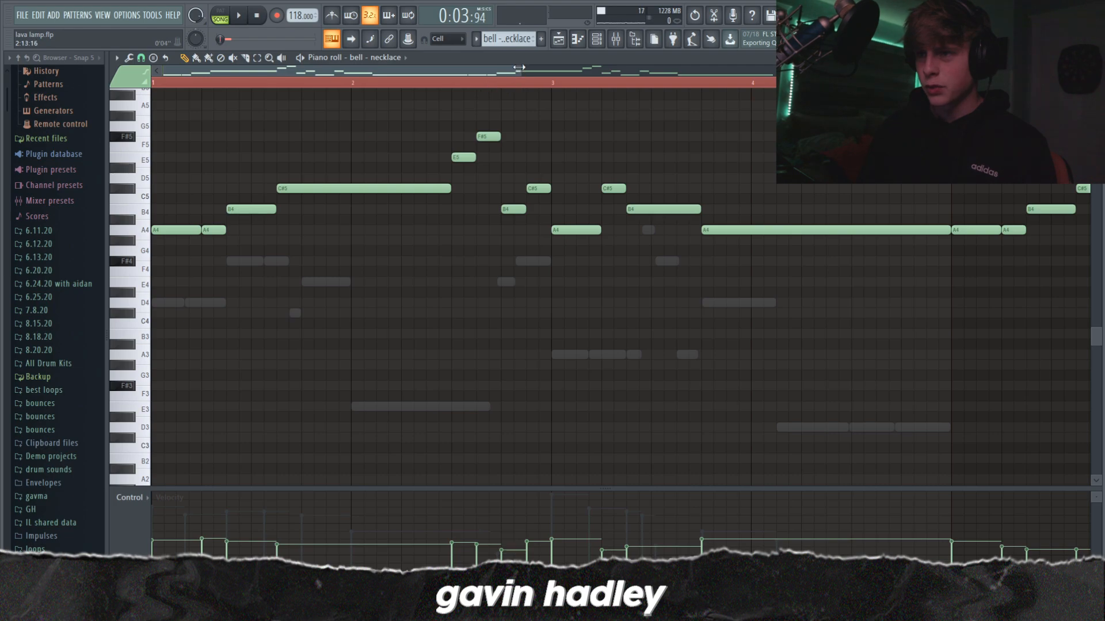
Step: Play the song briefly, select the bell - necklace track in the mixer and open its Guitar Rig 5 effect
drag(519, 67, 857, 210)
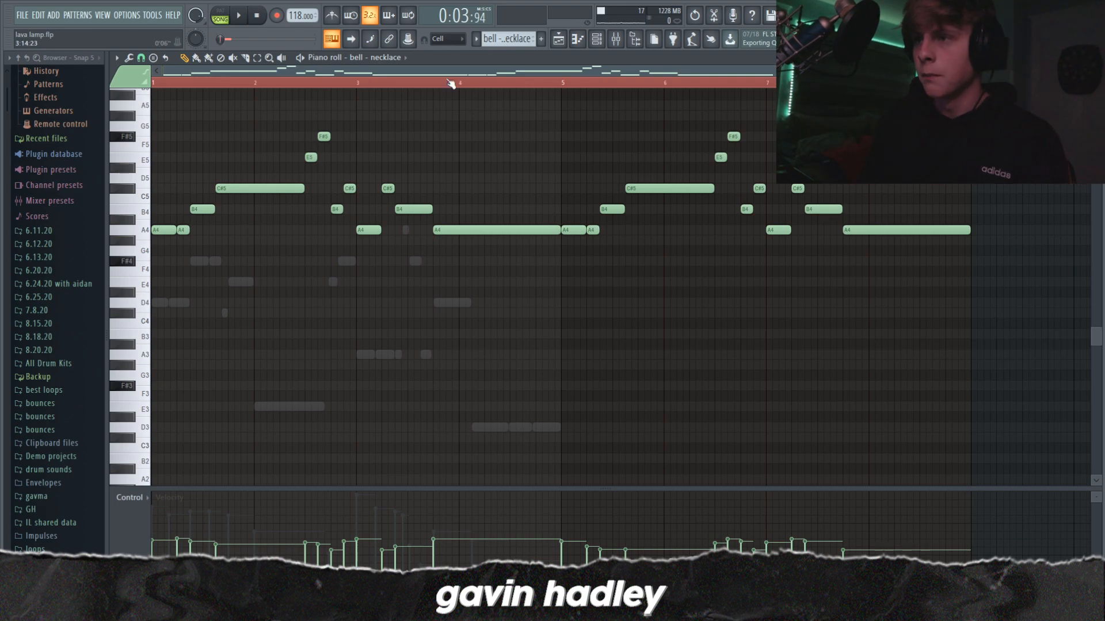
key(F9)
key(space)
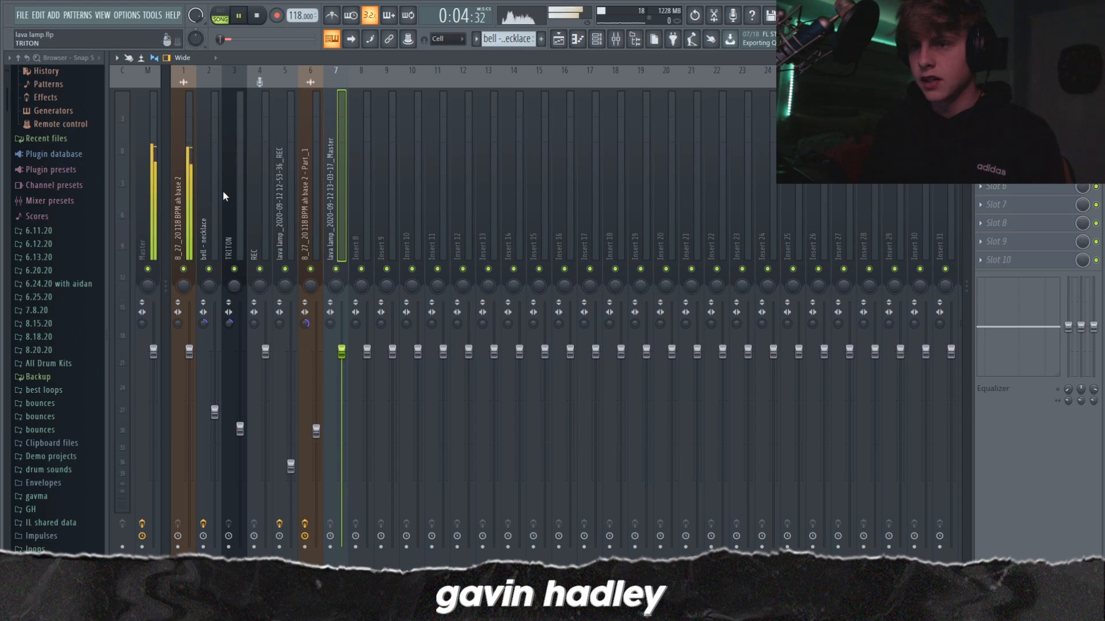
click(208, 199)
key(space)
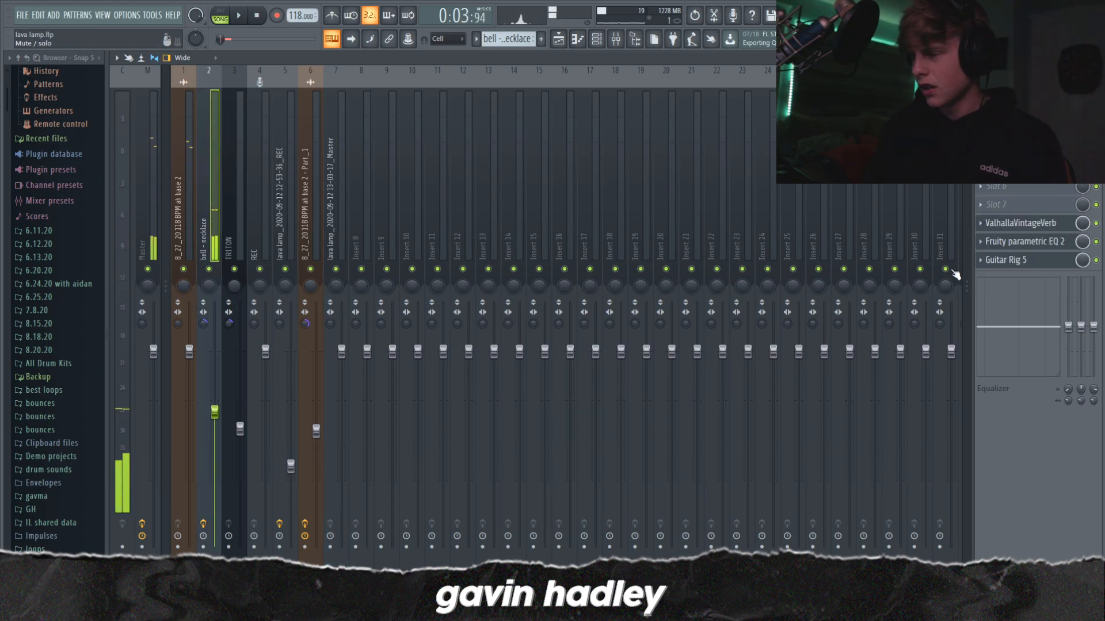
click(1013, 260)
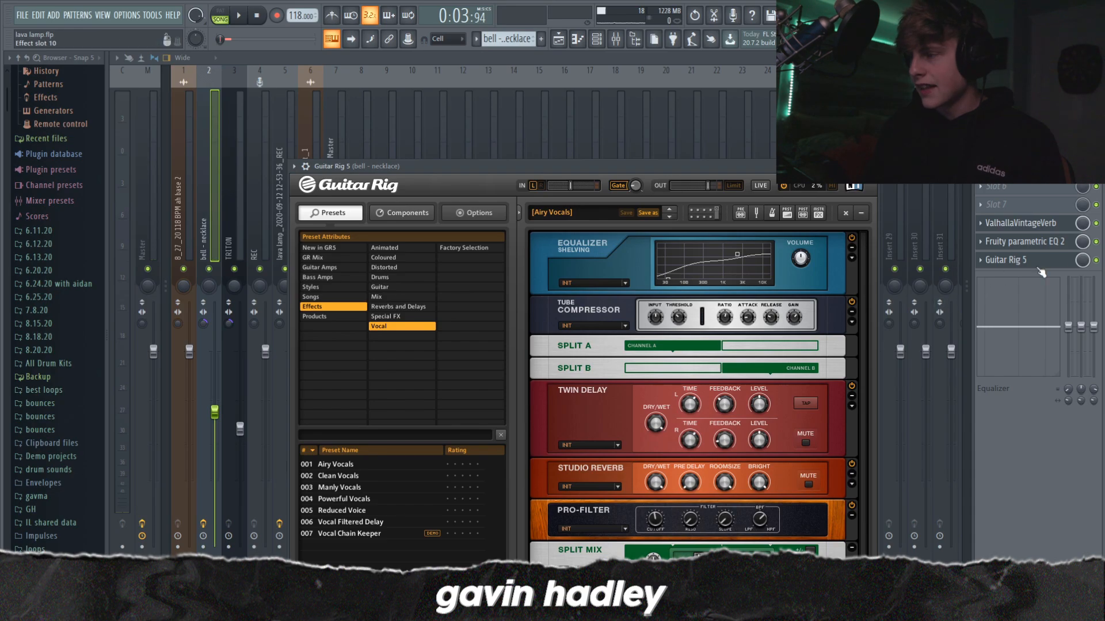
Step: Bypass the bell - necklace track's effects, play it dry and mute the 8_27_20 118 BPM ah base 2 mixer track
click(1095, 261)
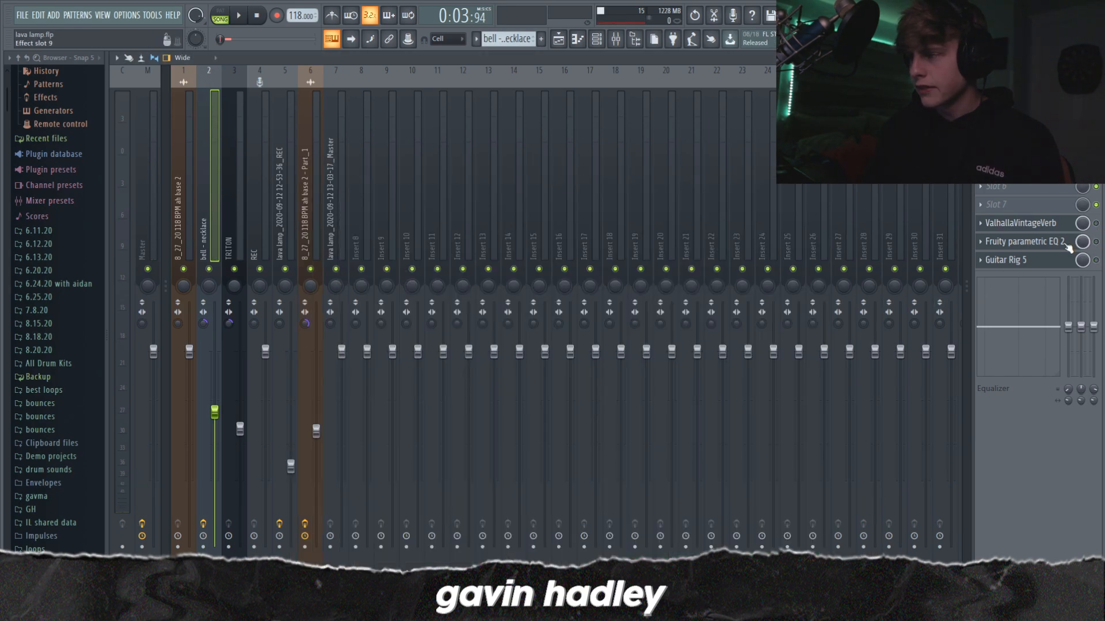
key(space)
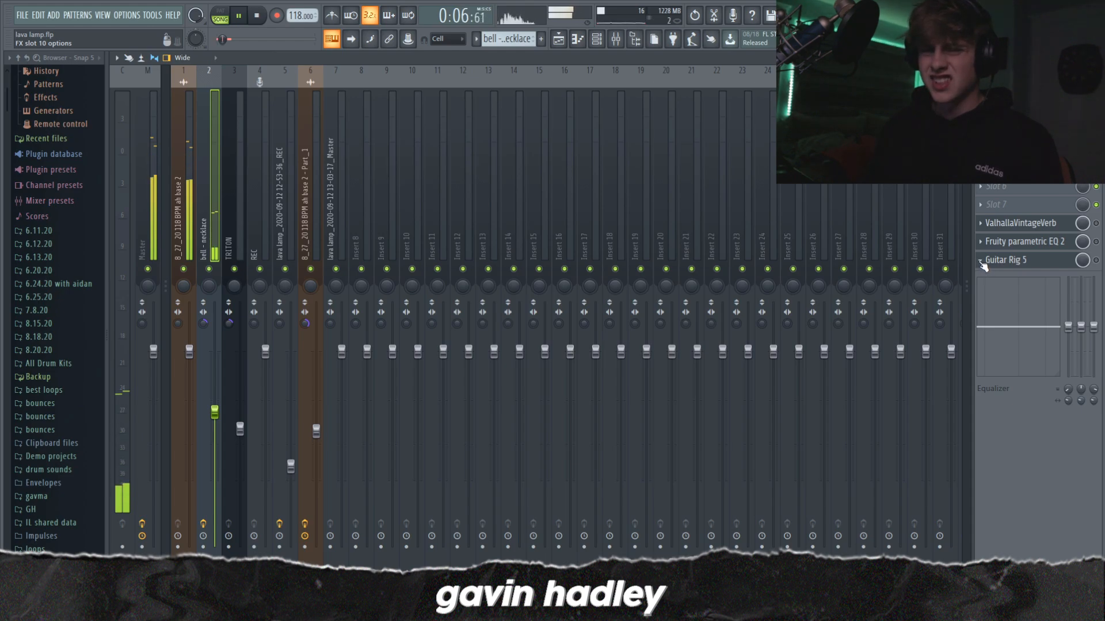
click(183, 269)
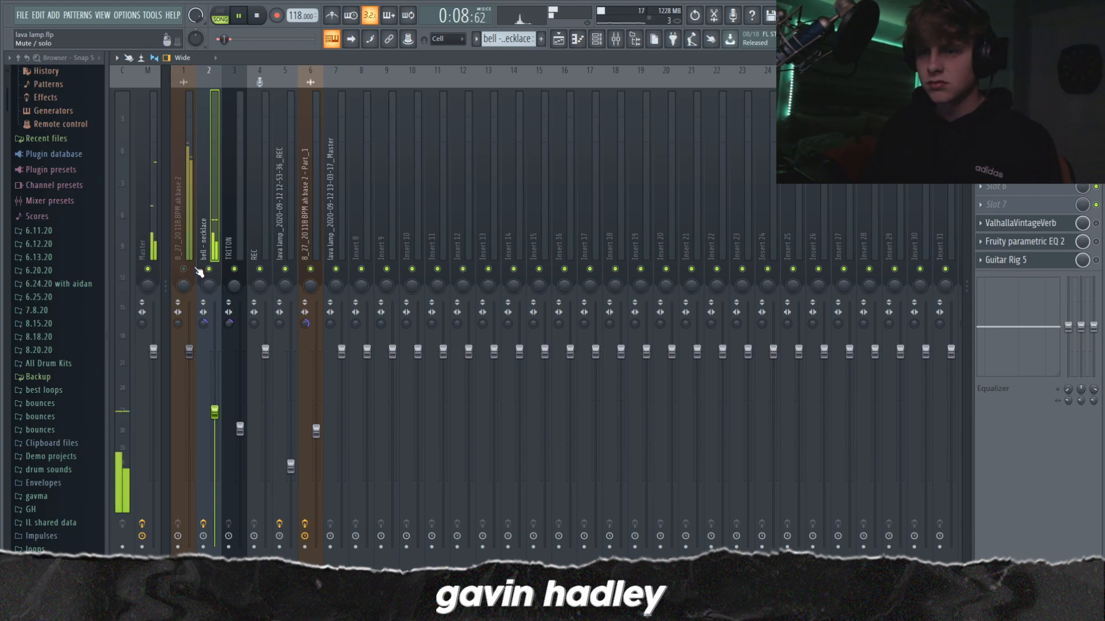
Step: Re-enable Guitar Rig 5 on the bell - necklace track and listen to the result
click(1096, 261)
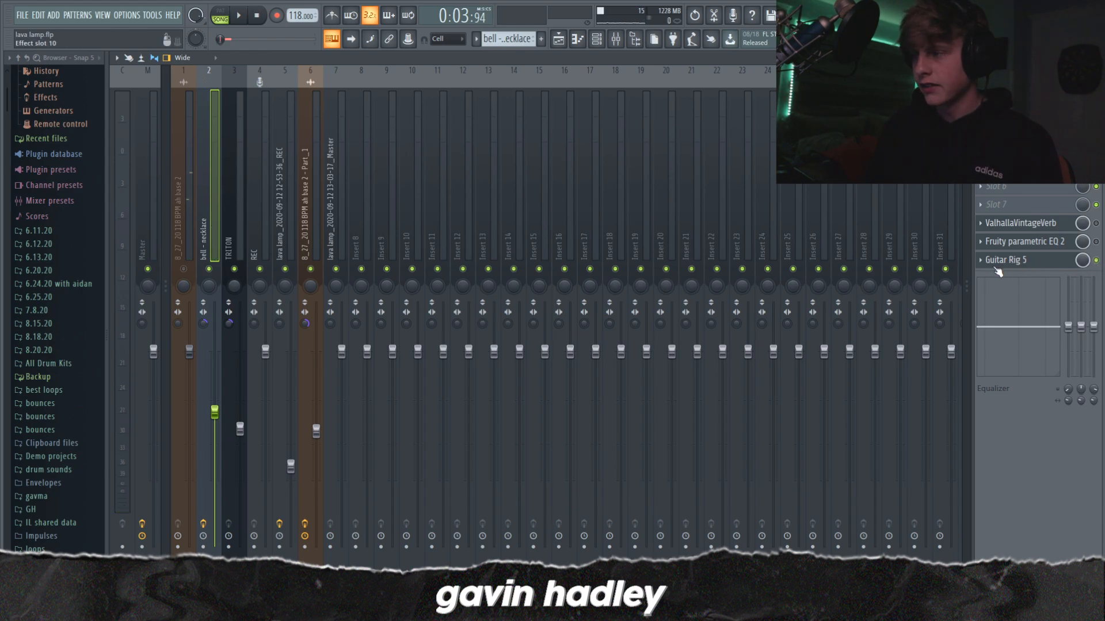
key(space)
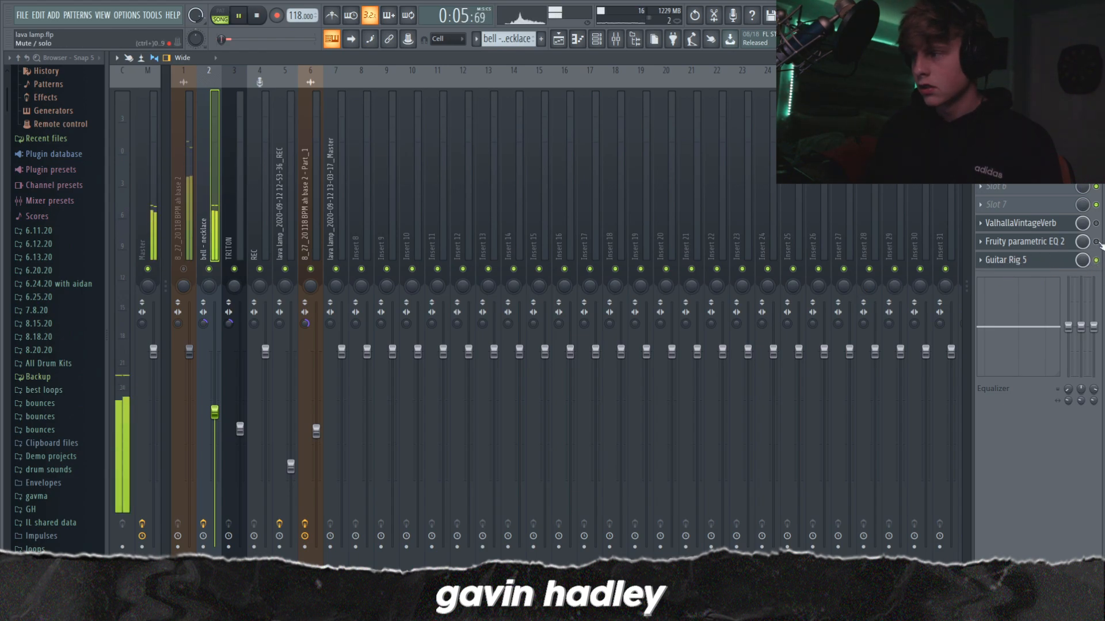
key(space)
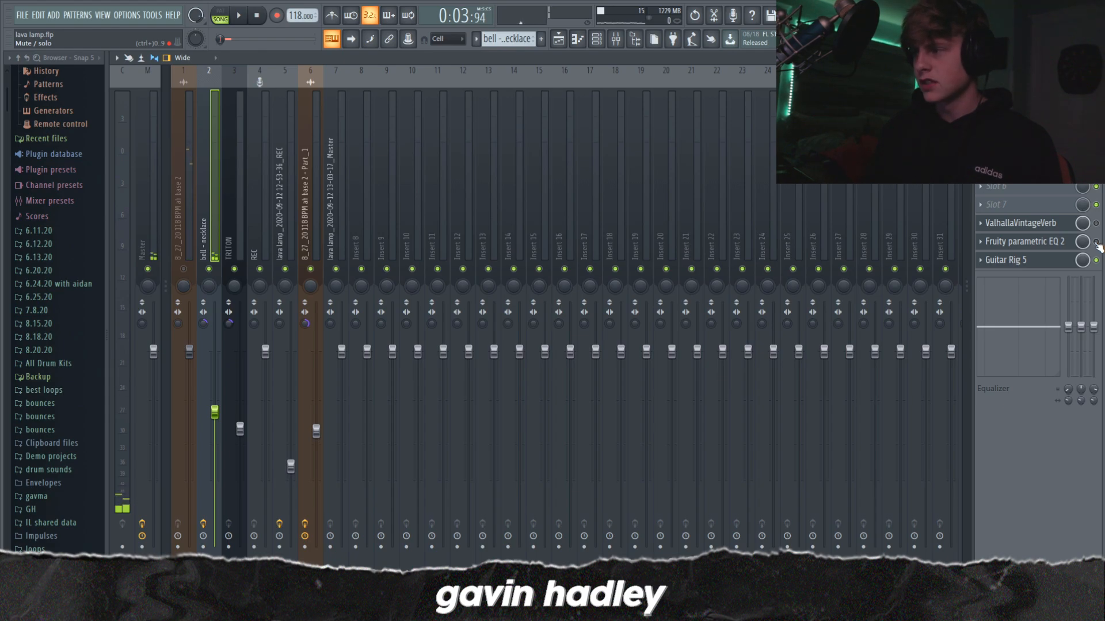
Step: Open Fruity parametric EQ 2 on the bell - necklace track and listen to the sound through its filter curve
click(1059, 242)
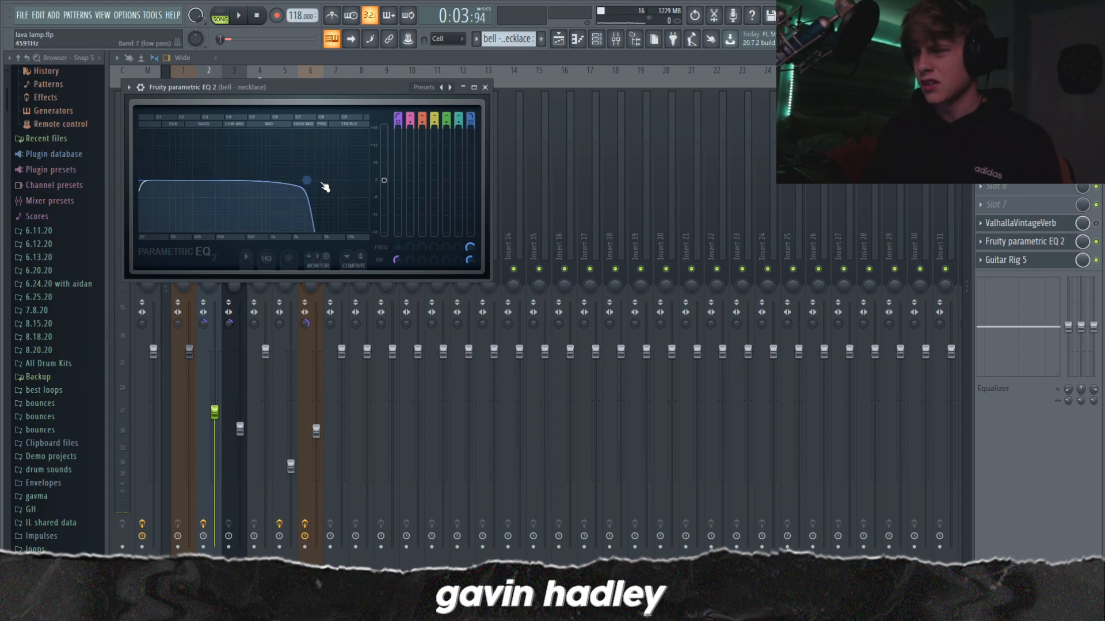
key(space)
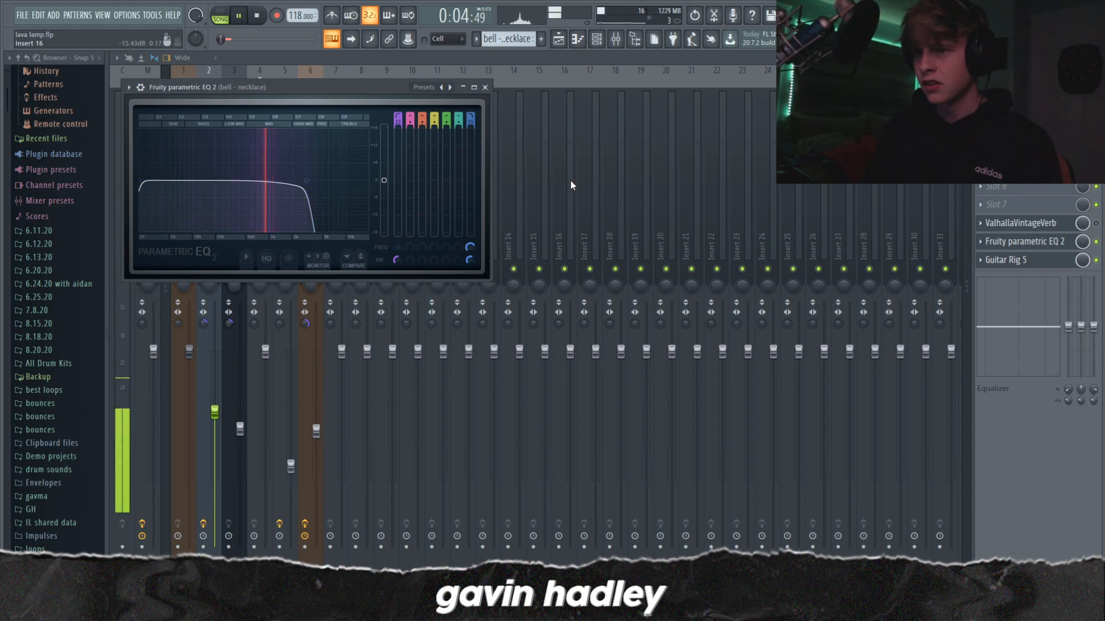
key(space)
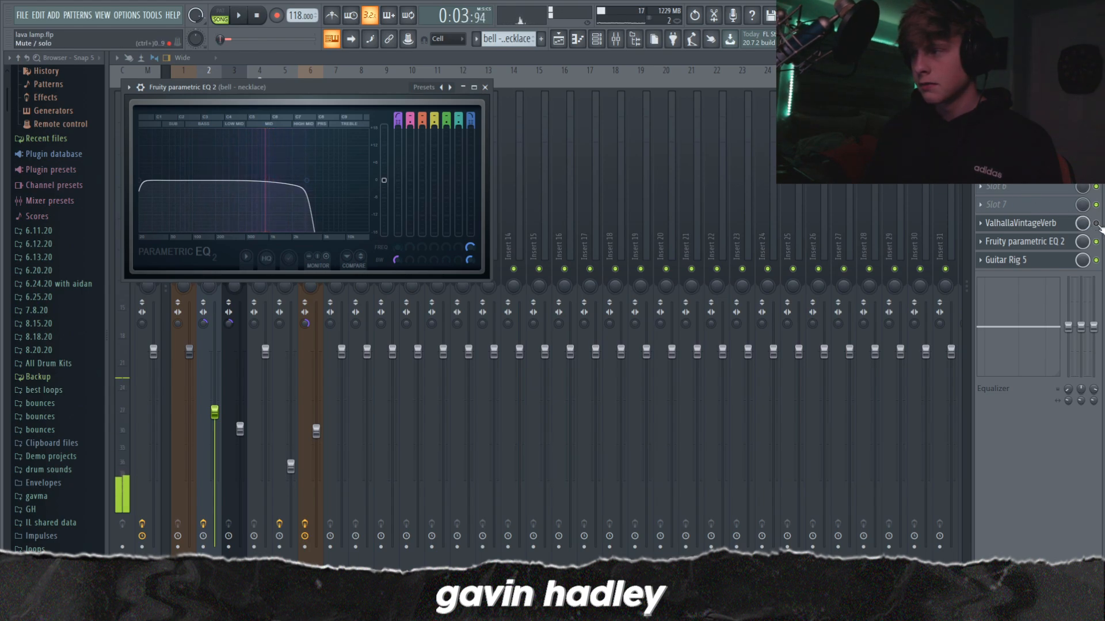
Step: Re-enable ValhallaVintageVerb on the bell - necklace track, view its settings and close it
click(1096, 224)
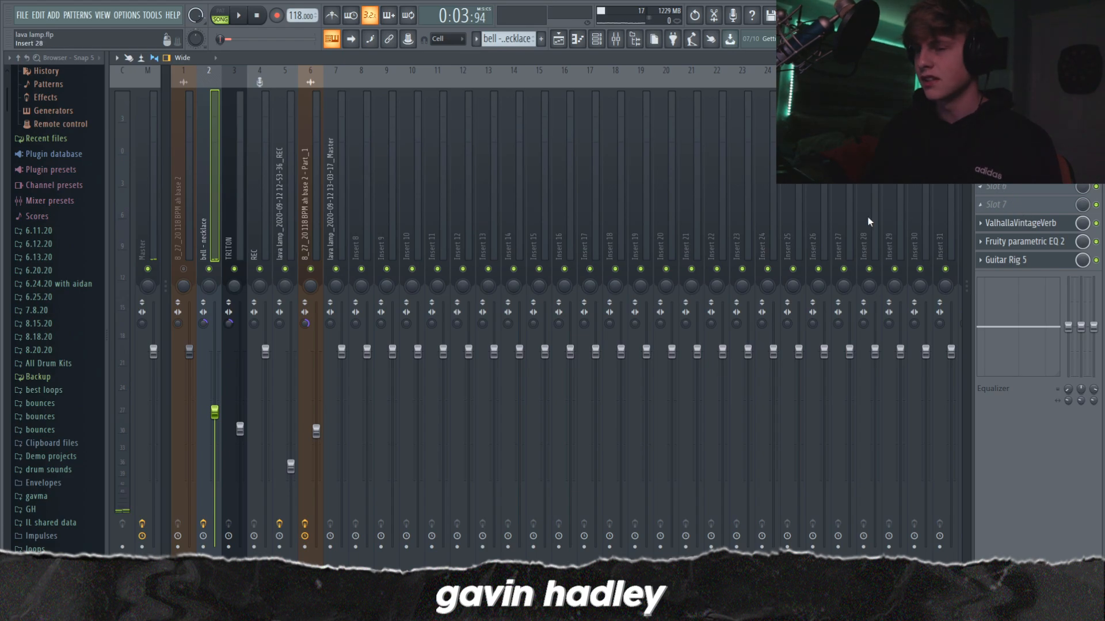
click(1021, 224)
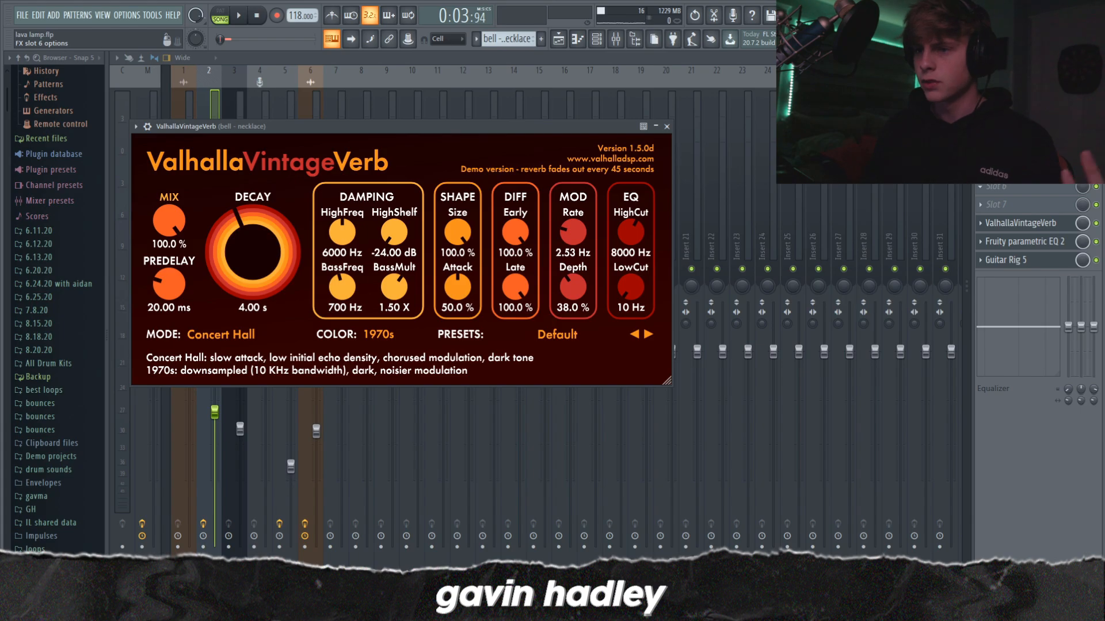
click(666, 126)
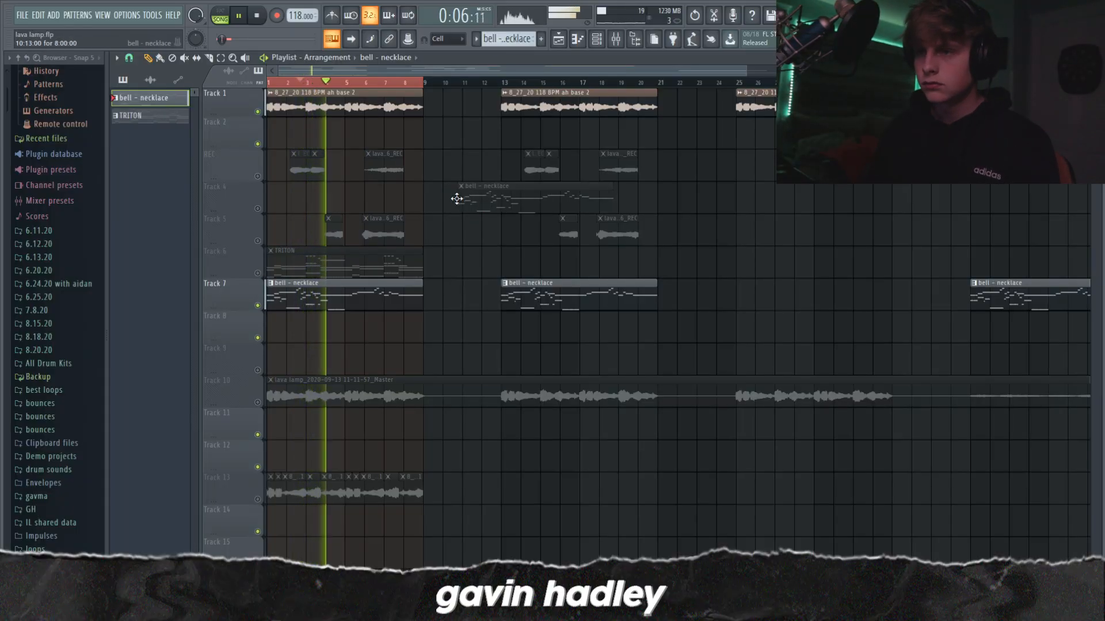
Step: Play the looped first eight bars of the arrangement with the bell - necklace part and the base sample
key(space)
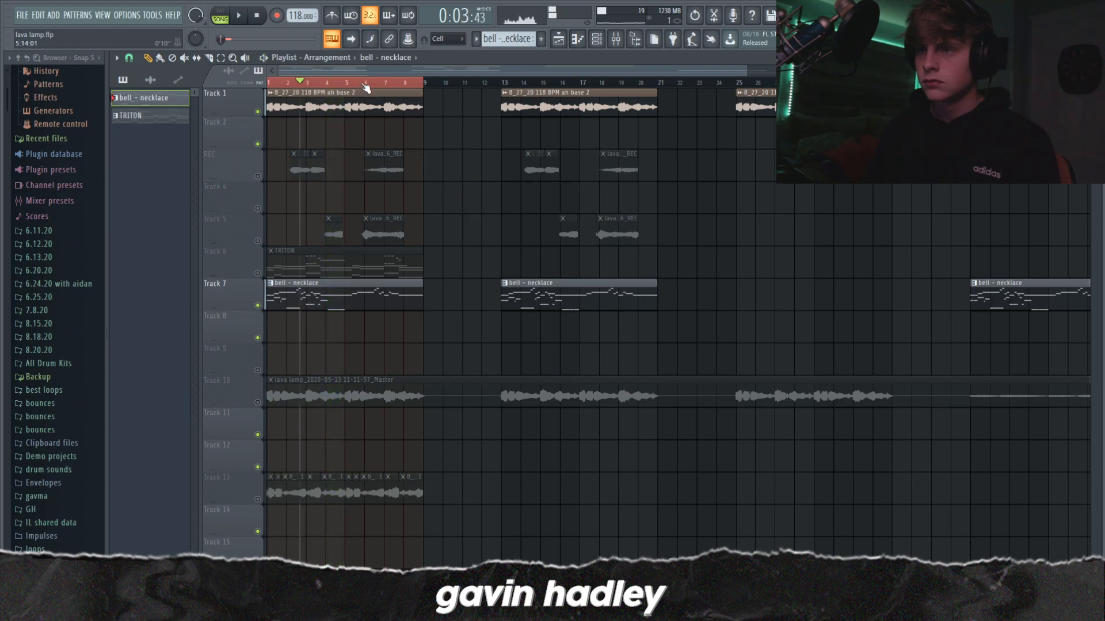
mouse_move(336, 85)
mouse_down()
mouse_move(310, 86)
mouse_move(350, 85)
mouse_move(306, 85)
mouse_move(320, 86)
mouse_up()
key(space)
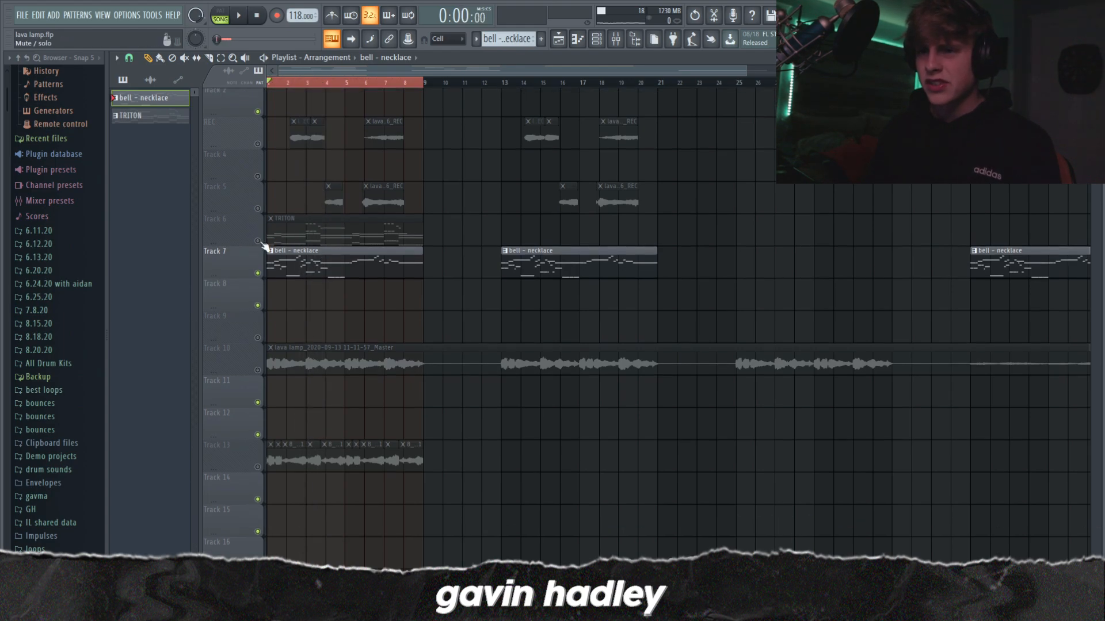
Step: Open the TRITON pattern in the piano roll, view its low repeated notes and check its TRITON instrument
double_click(319, 257)
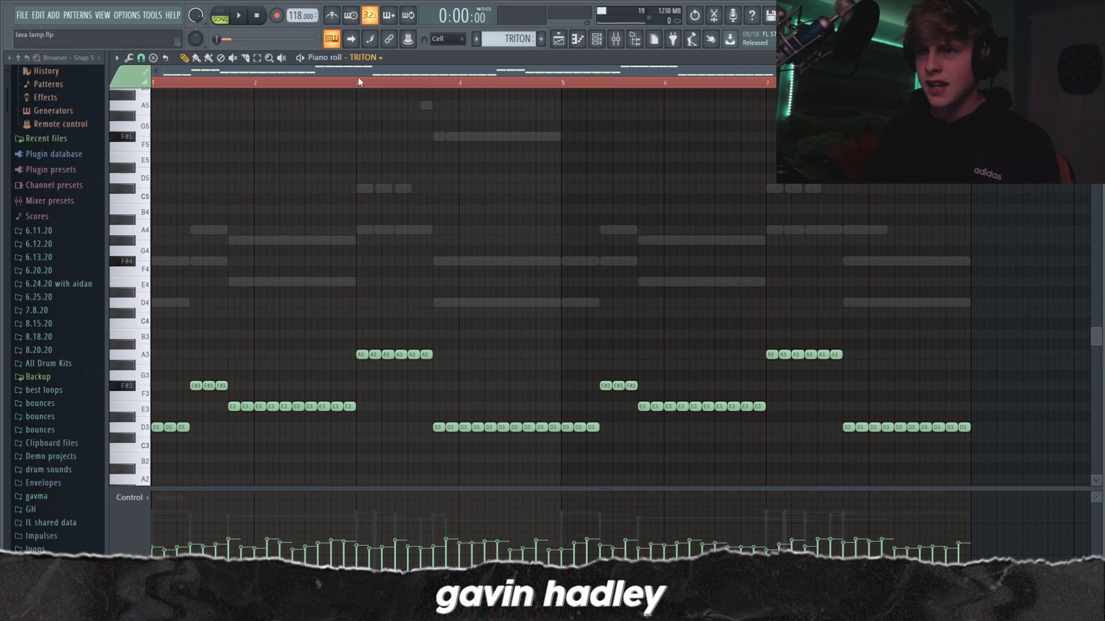
scroll(222, 295, down, 5)
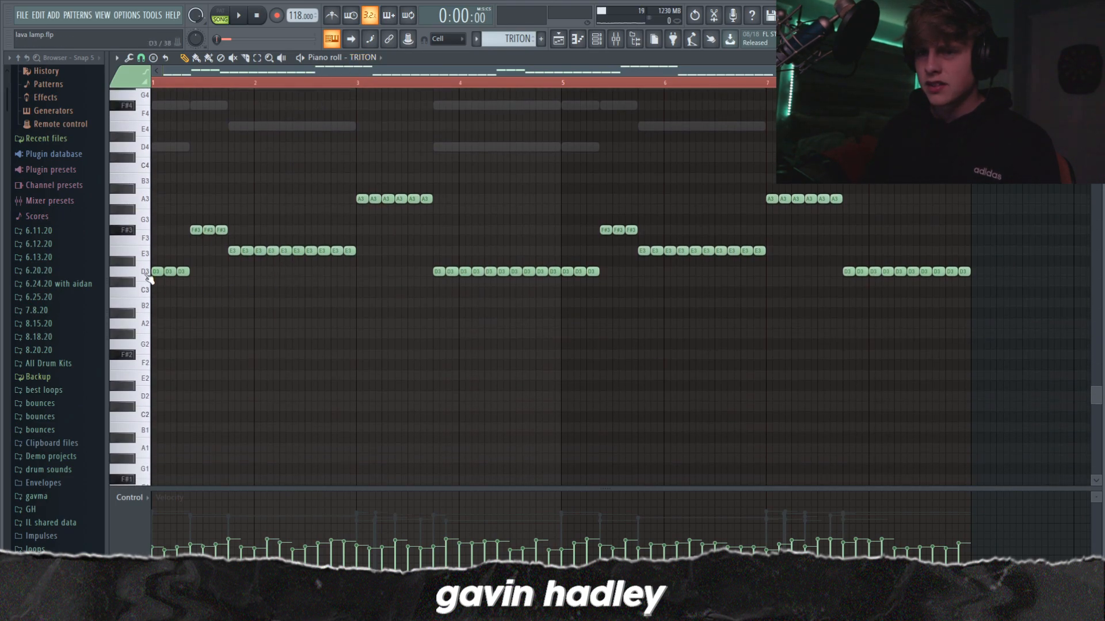
click(617, 44)
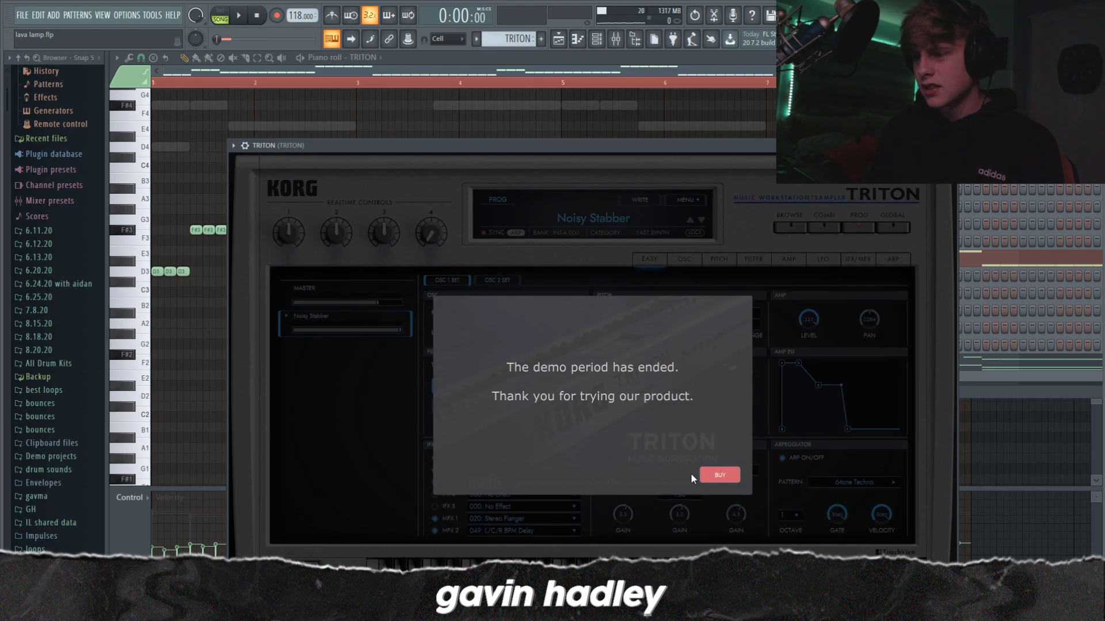
click(997, 182)
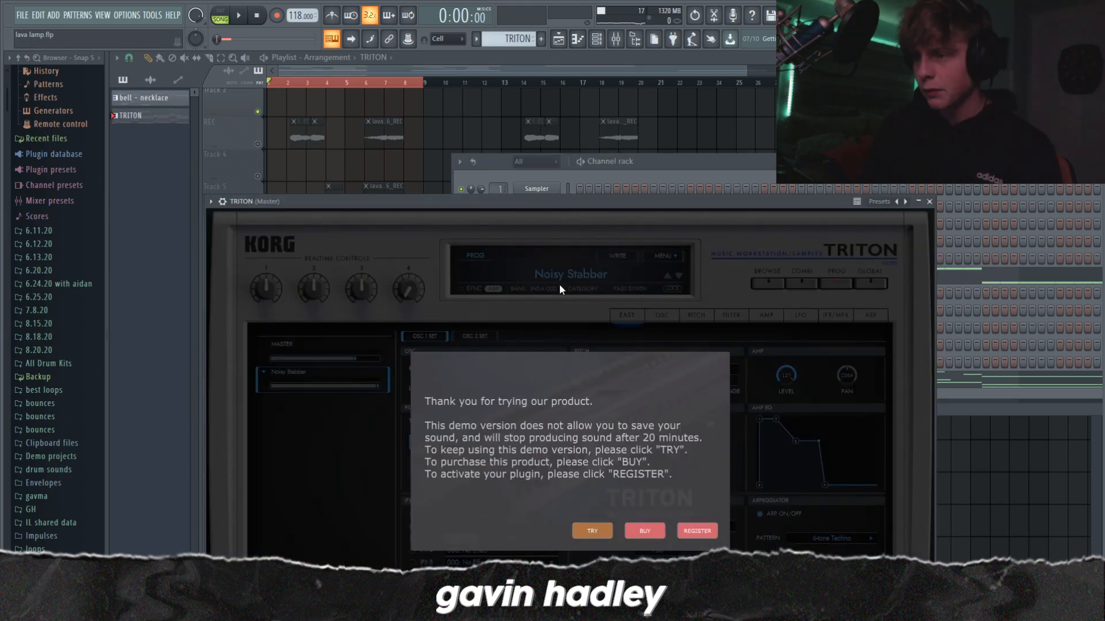
Step: Load the Acoustic Bass preset from the Bass category in the new TRITON instance and return to the channel rack
click(561, 274)
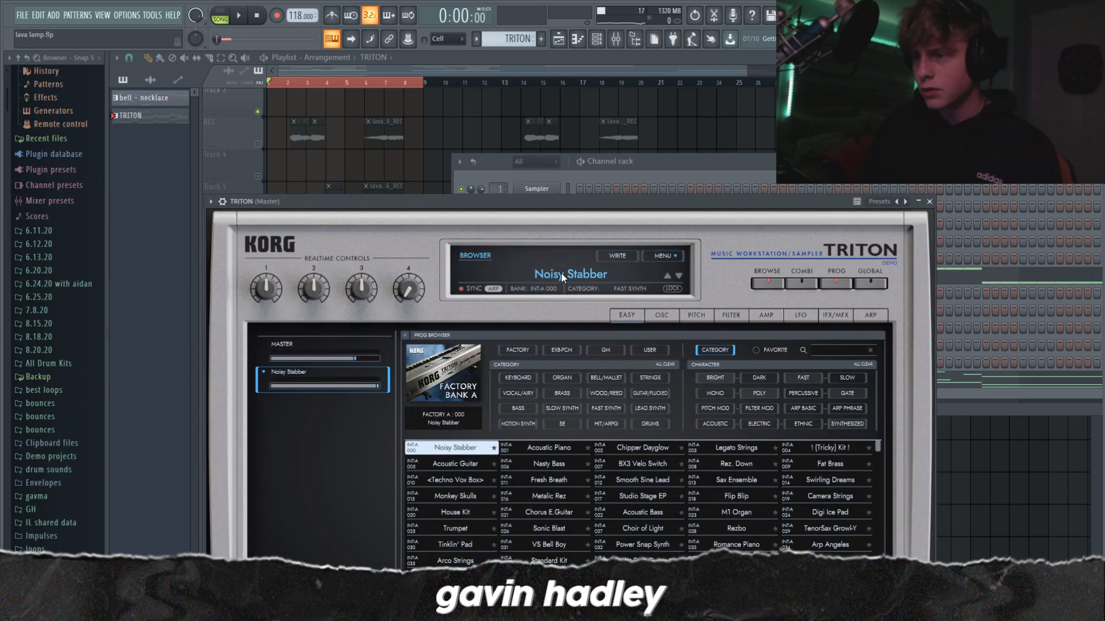
click(511, 407)
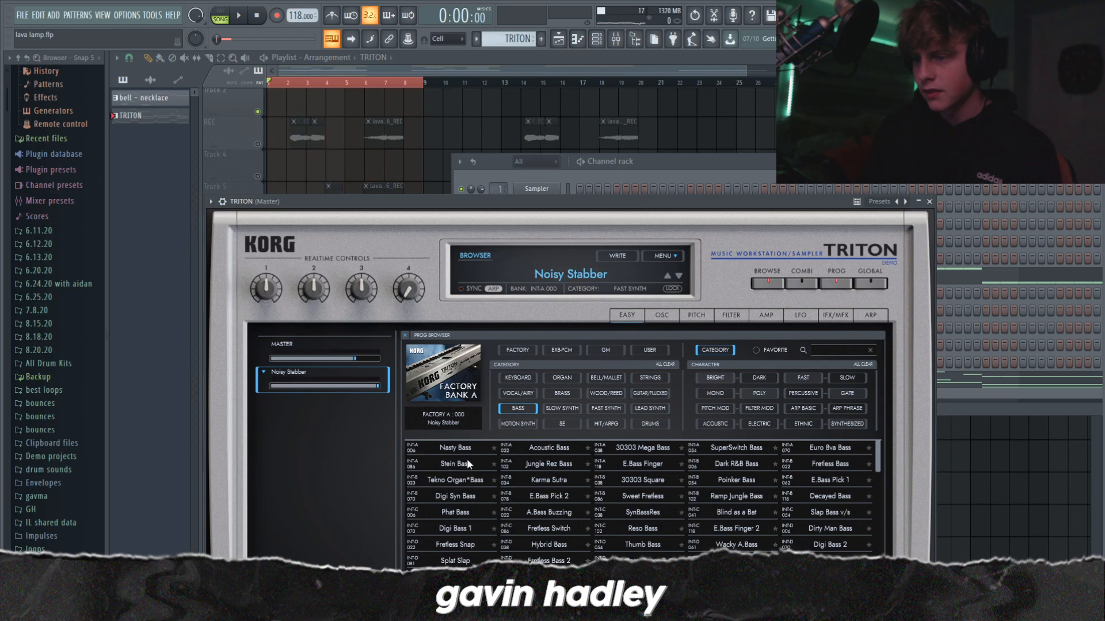
click(543, 451)
click(645, 165)
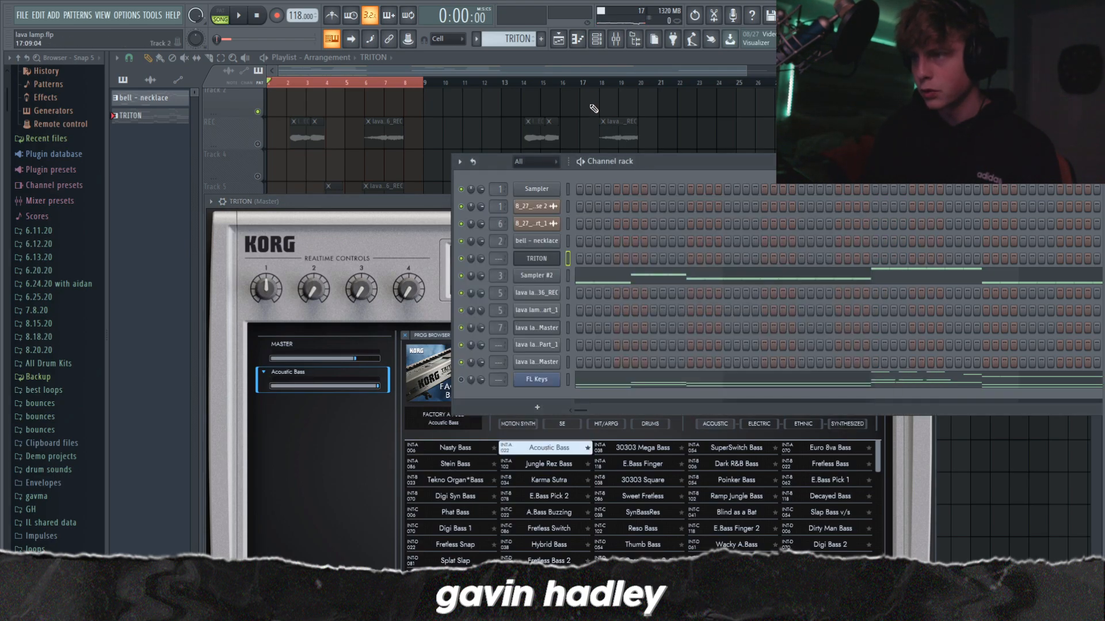
Step: Play the TRITON bass with the bell - necklace part, and check the TRITON mixer track and its channel
key(space)
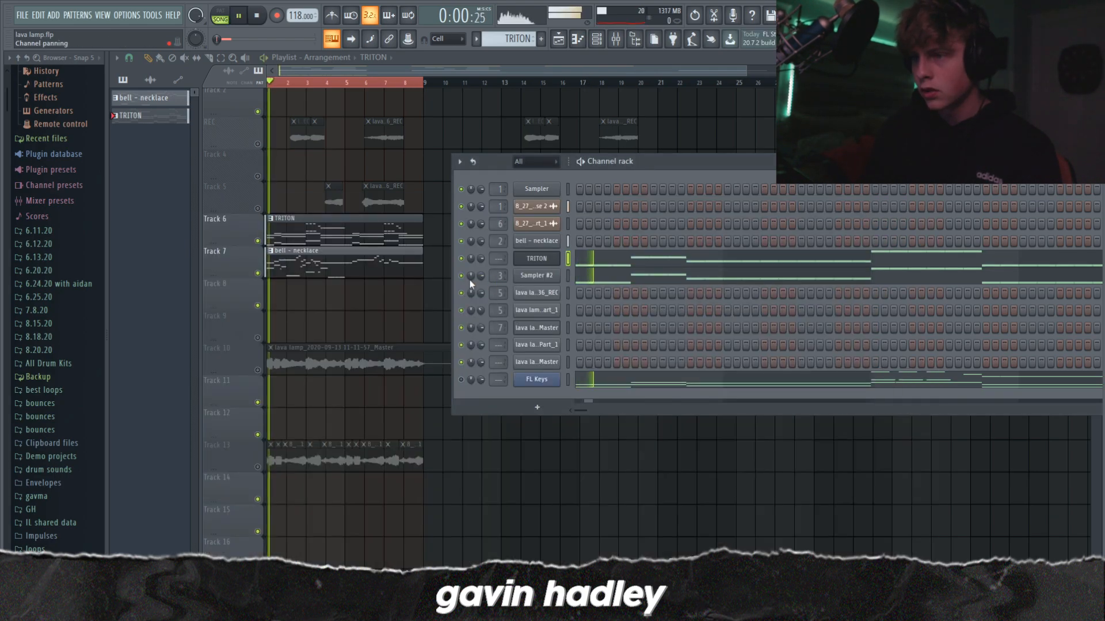
click(597, 39)
click(577, 40)
key(F9)
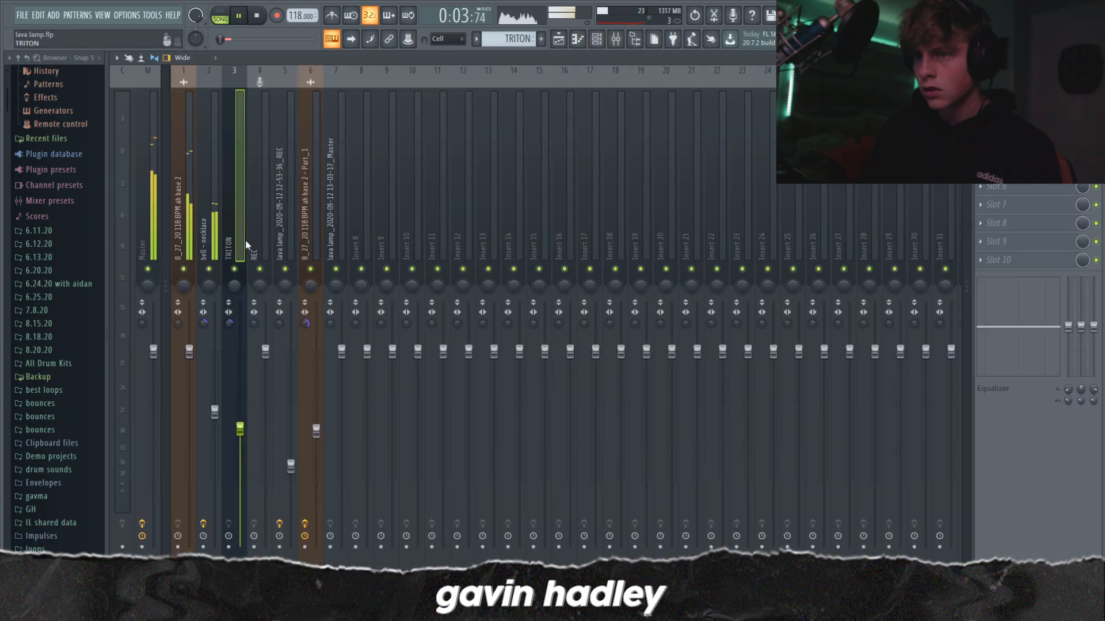
key(F6)
key(space)
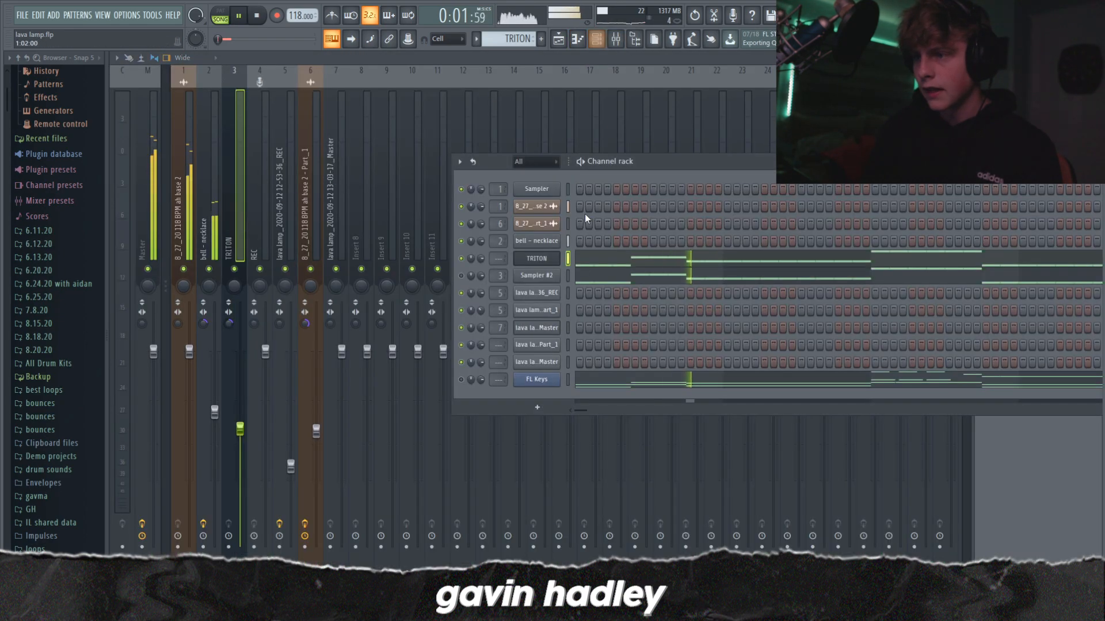
Step: Close the channel rack and raise the TRITON mixer track's volume to 62% (-9.5 dB) while the loop plays
key(F6)
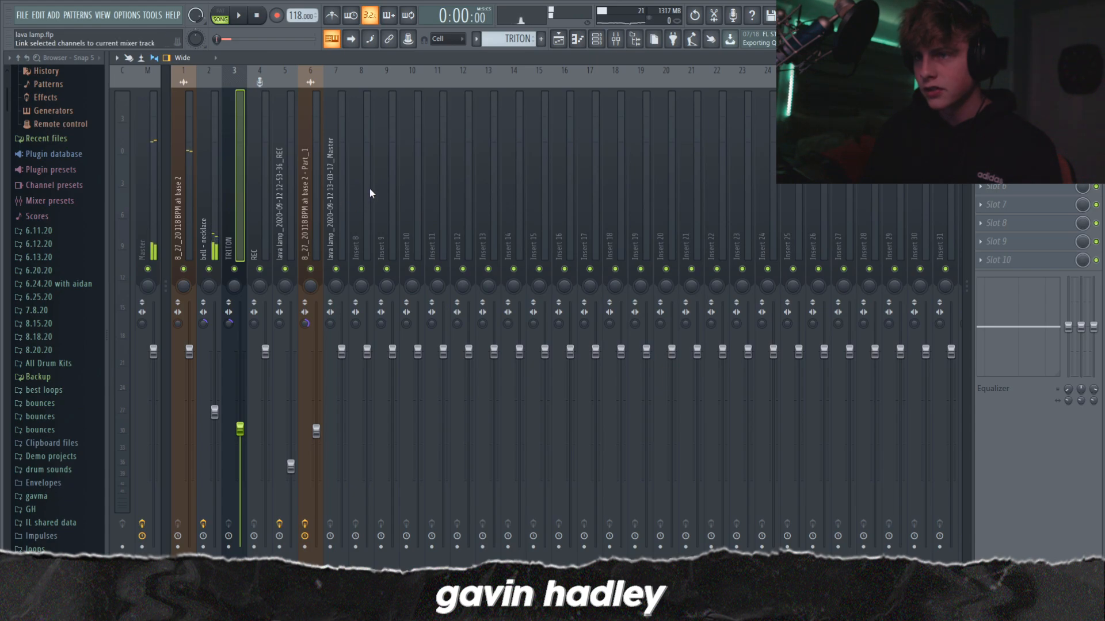
key(space)
drag(240, 429, 240, 425)
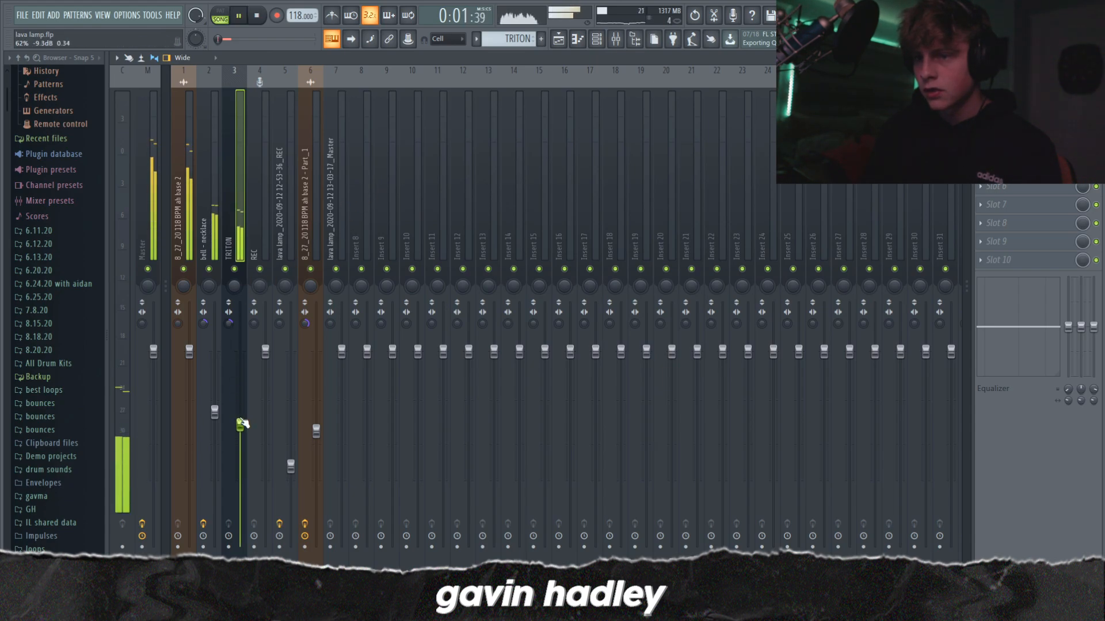
key(space)
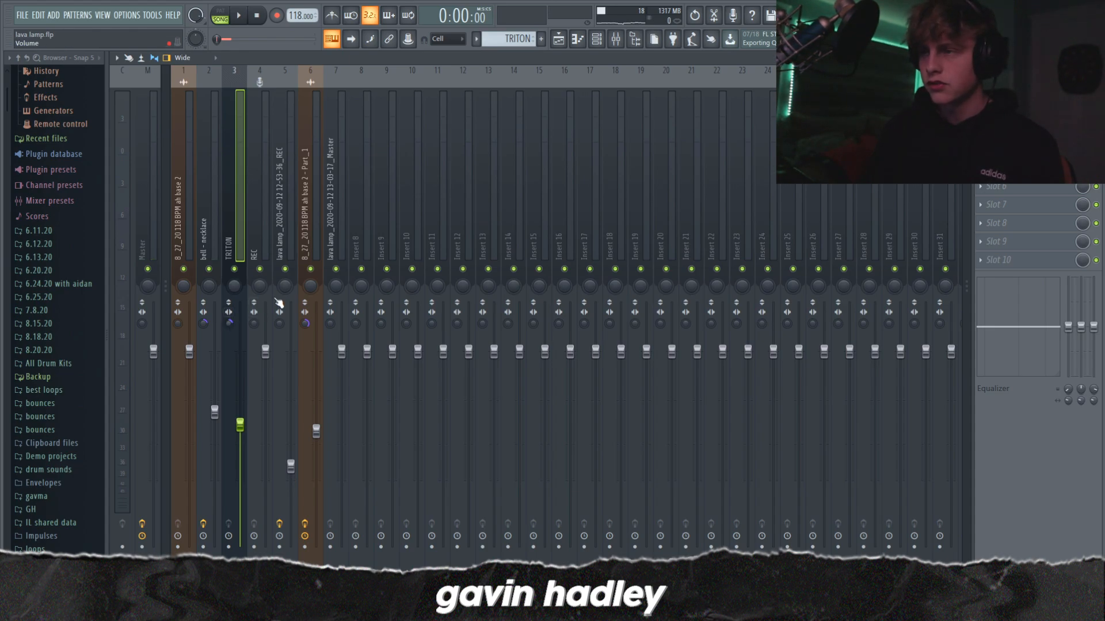
Step: Open the TRITON pattern in the piano roll and view its bass notes beneath the ghost notes of the melody
click(577, 38)
scroll(441, 323, up, 4)
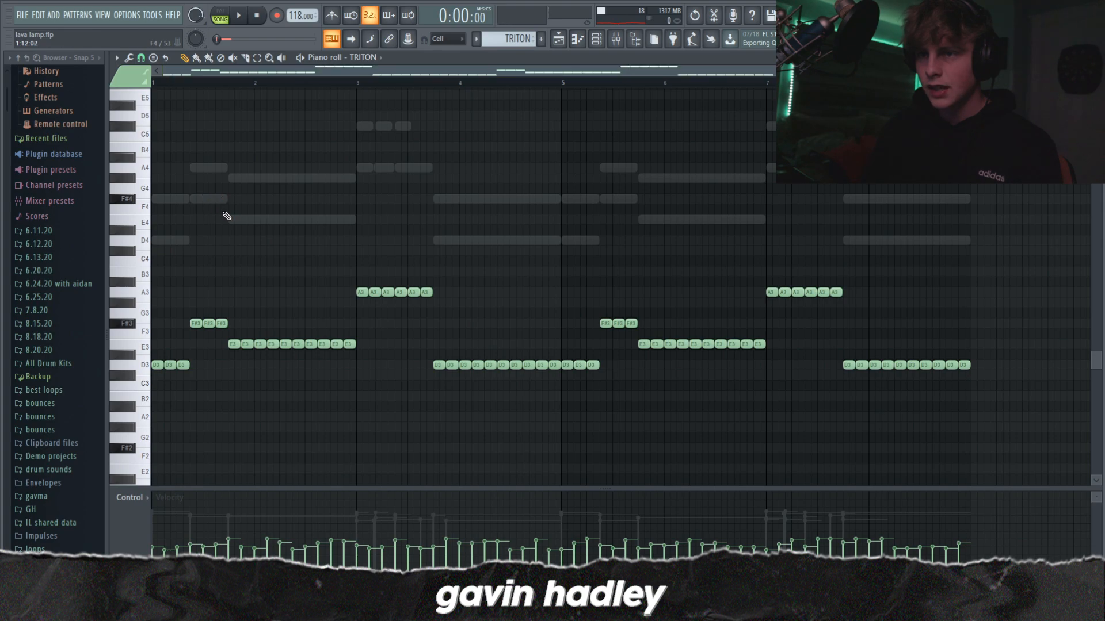
scroll(338, 291, up, 4)
Step: Try an A4 note at the start of bar 3 and a D4 note late in bar 3, deleting both again
click(361, 262)
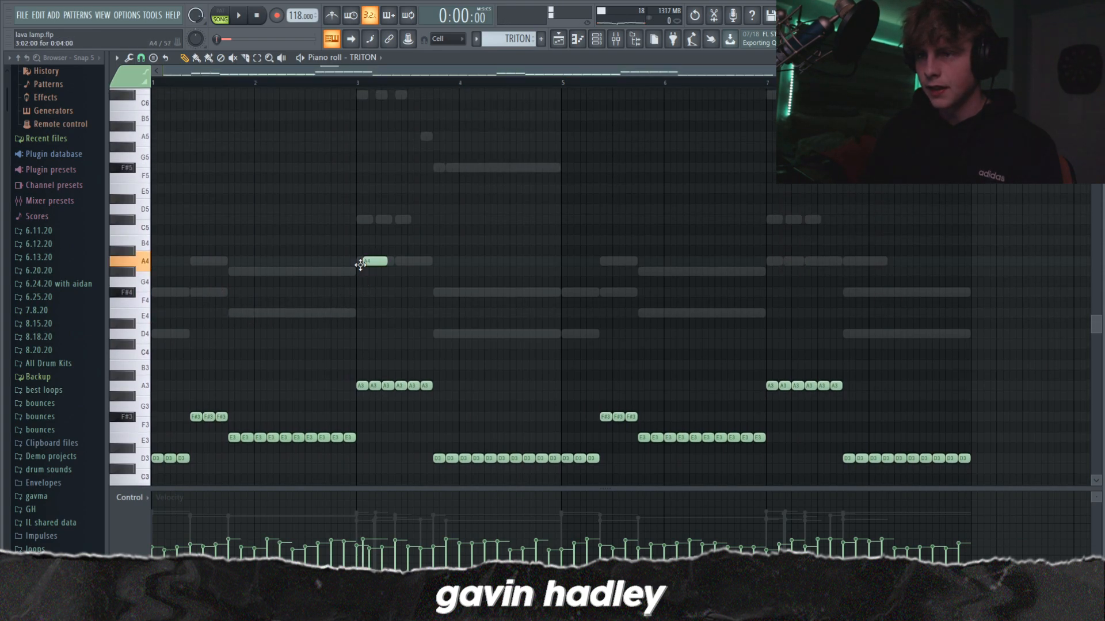
right_click(374, 263)
drag(363, 263, 353, 262)
right_click(367, 262)
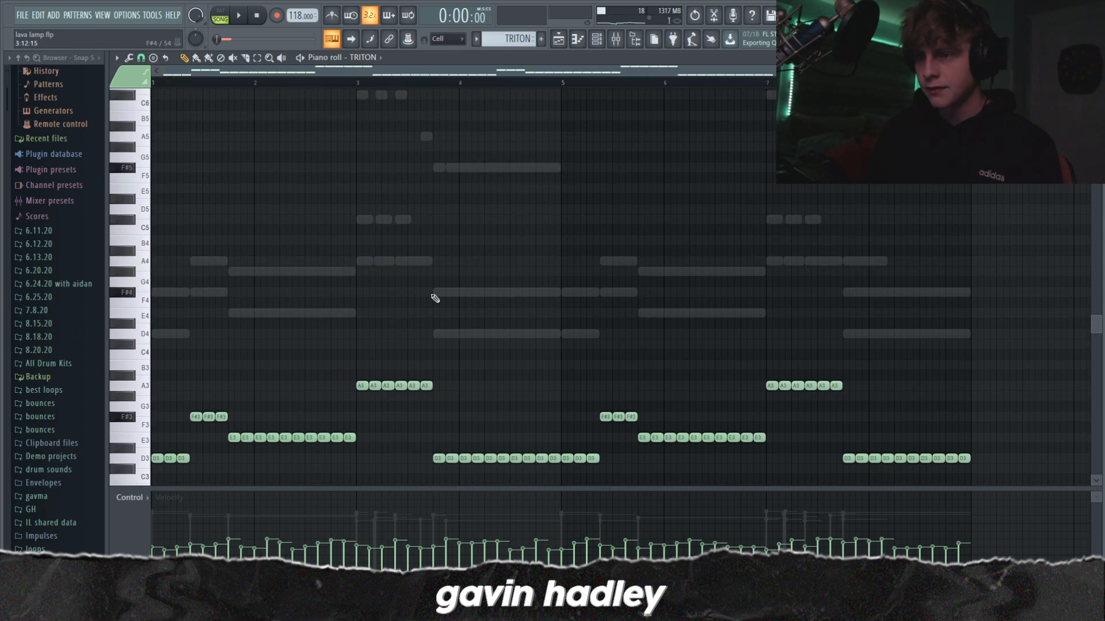
click(441, 334)
drag(451, 336, 444, 335)
scroll(441, 331, down, 2)
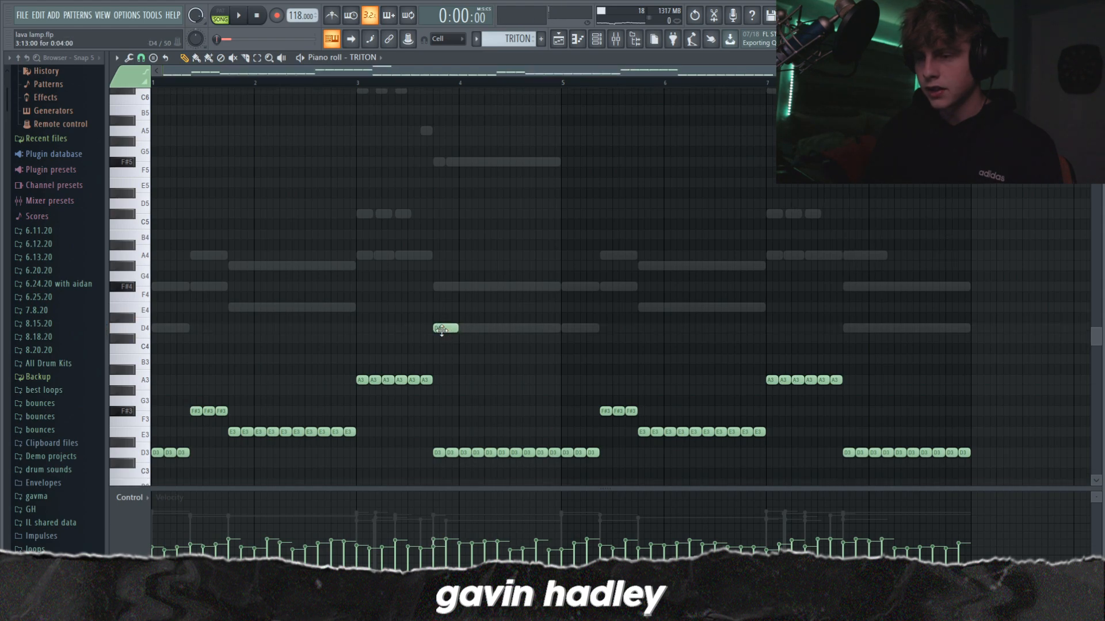
right_click(441, 270)
Step: Play the loop and examine the repeated low notes of the TRITON bass in the piano roll
scroll(203, 335, down, 1)
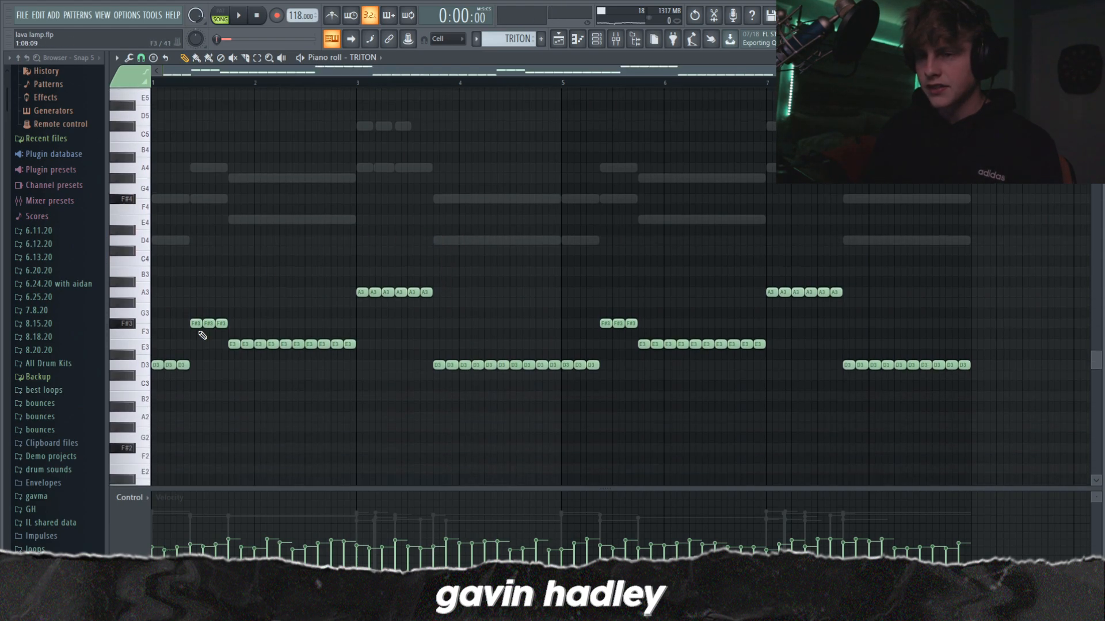
click(168, 365)
scroll(248, 336, down, 3)
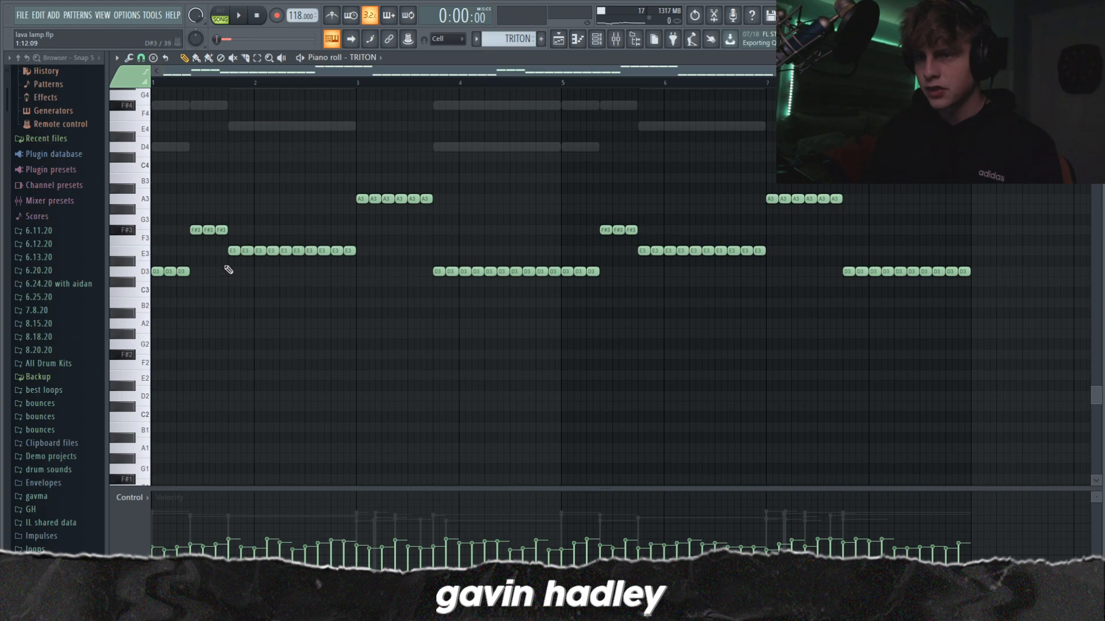
drag(225, 267, 239, 184)
click(282, 313)
right_click(283, 313)
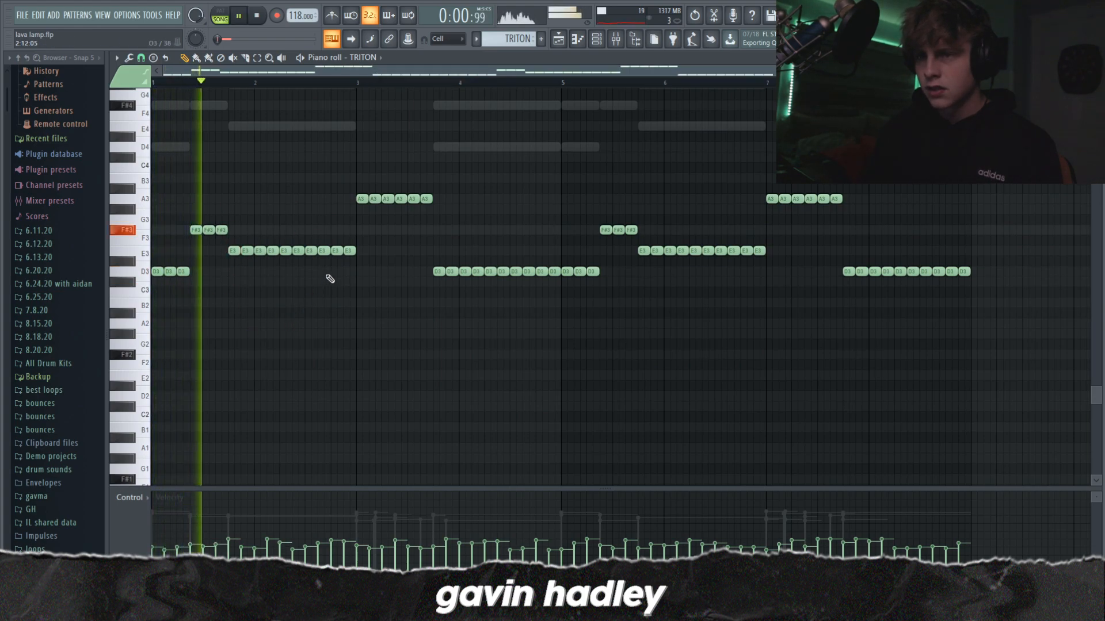
right_click(353, 308)
click(362, 300)
right_click(365, 301)
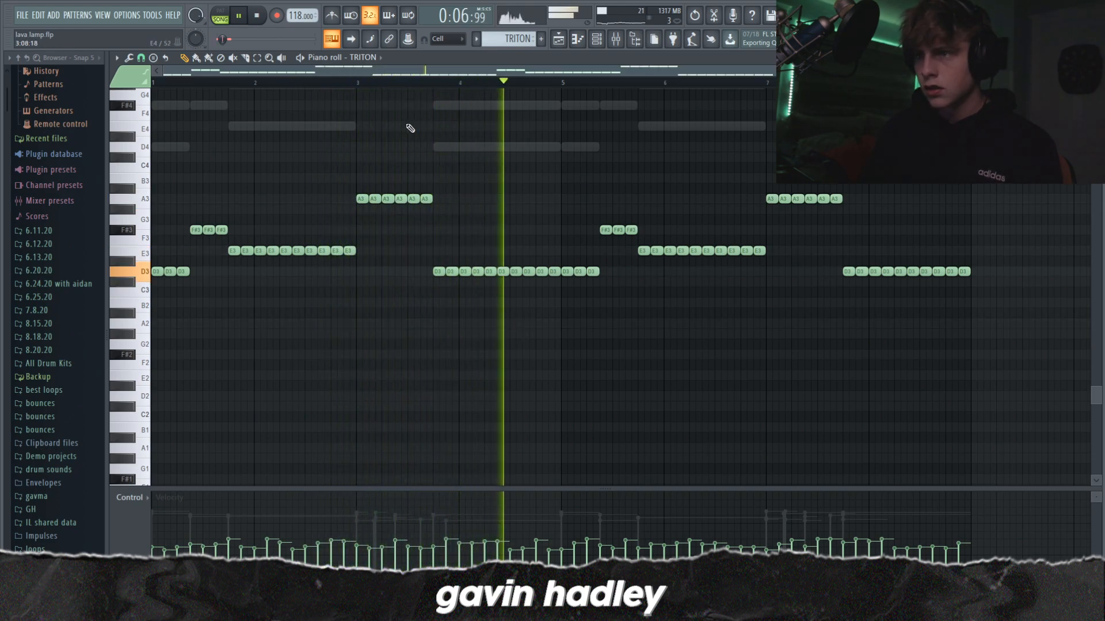
key(space)
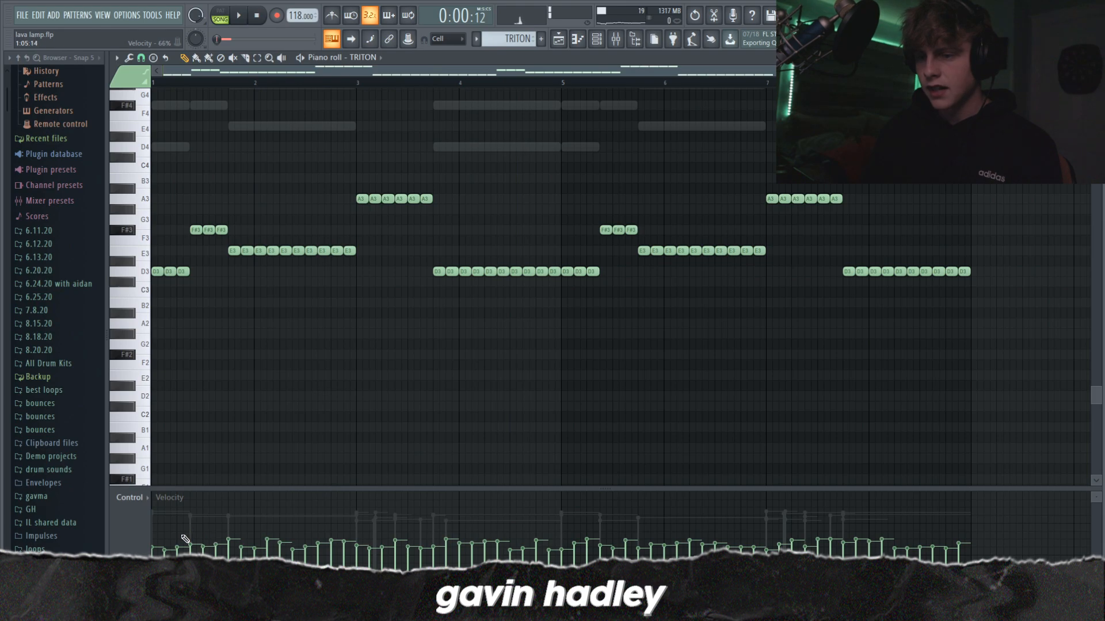
Step: Inspect Ozone 8 Elements on the master mixer track, toggle its effect slot and play the loop
key(F9)
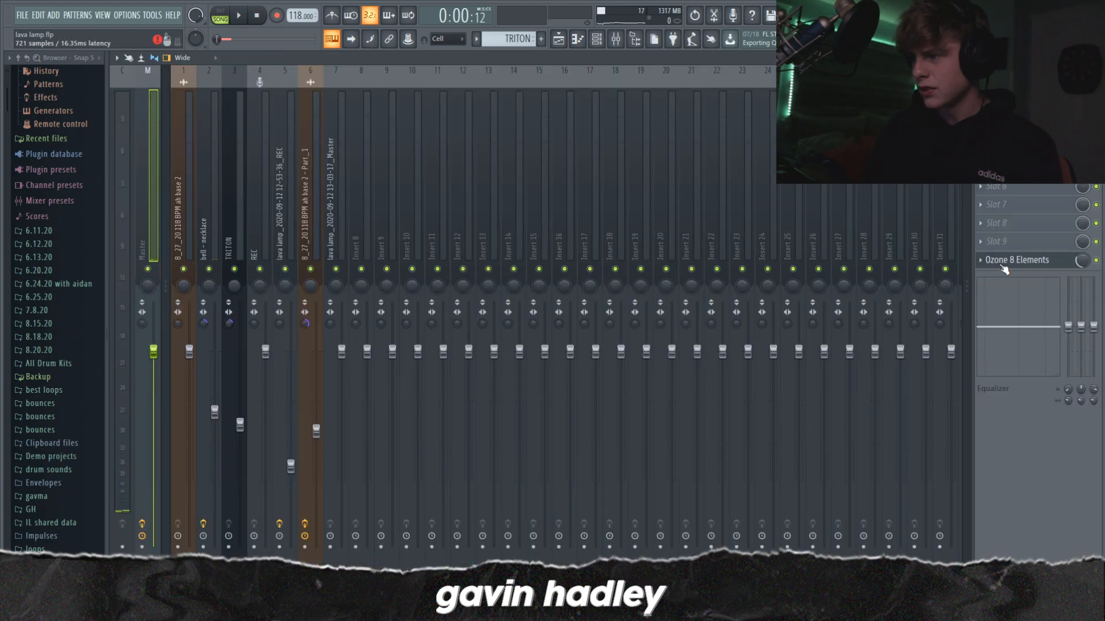
click(1024, 265)
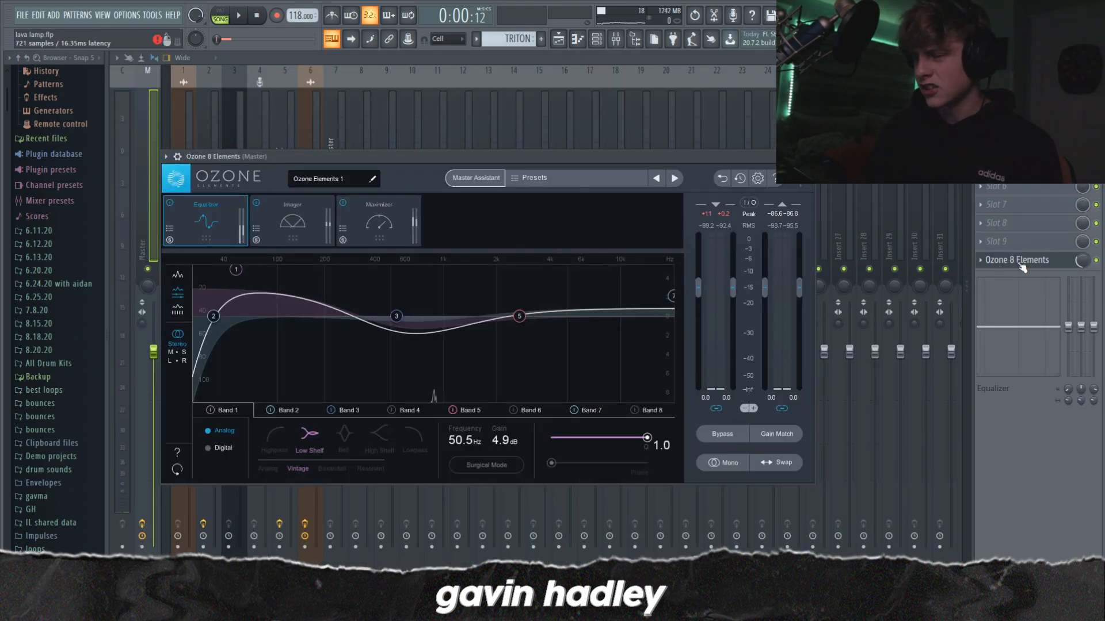
click(1097, 262)
key(space)
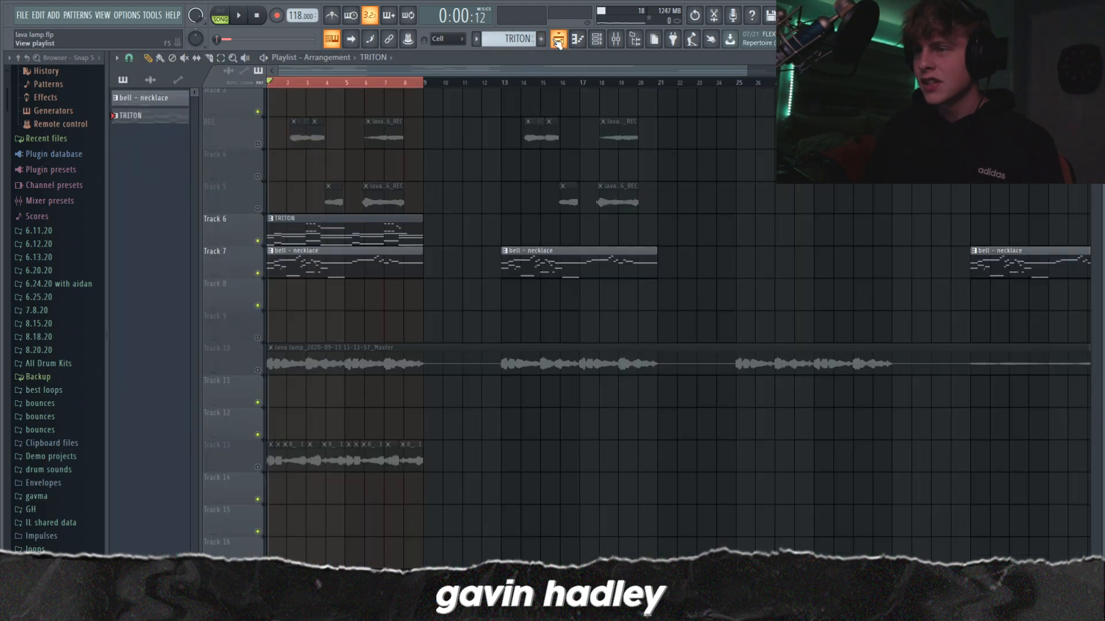
Step: Stop playback and view the whole arrangement in the playlist
scroll(552, 264, up, 1)
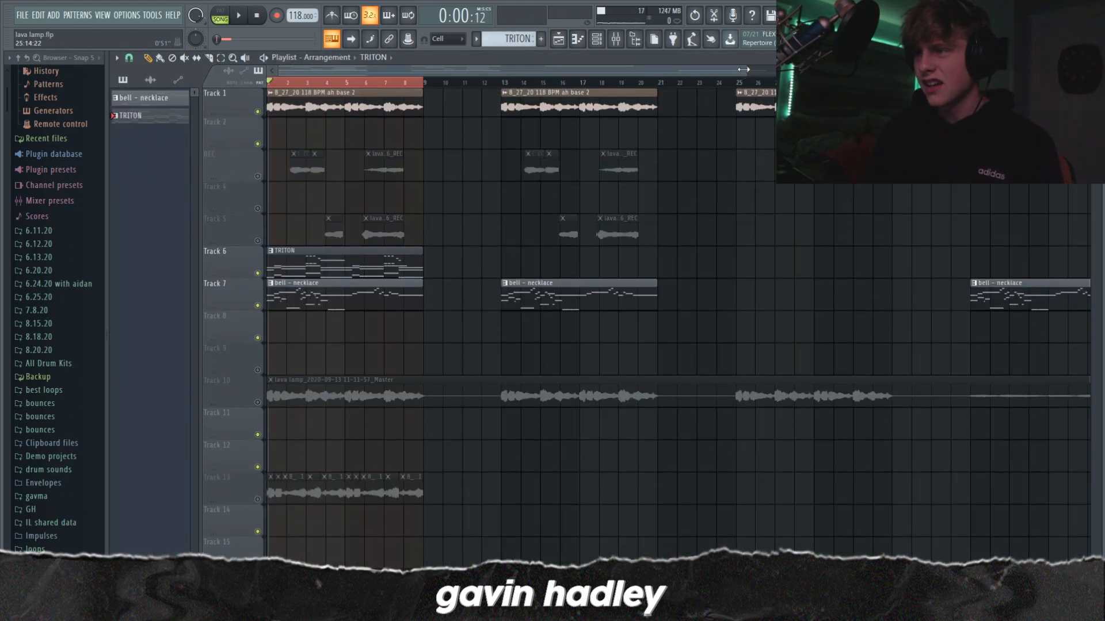
drag(746, 70, 1049, 260)
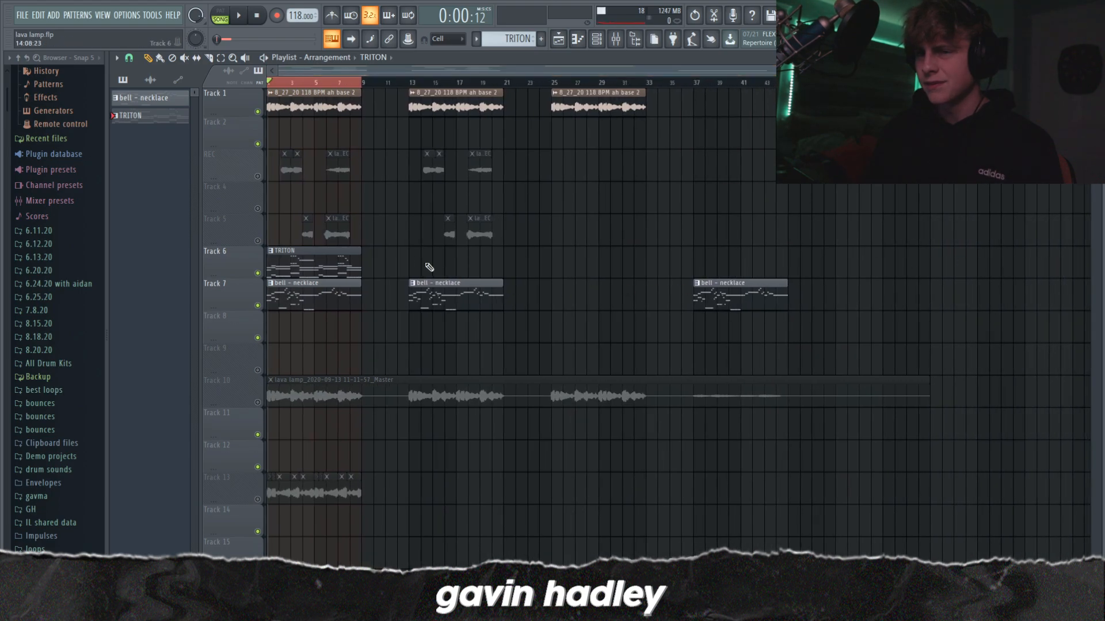